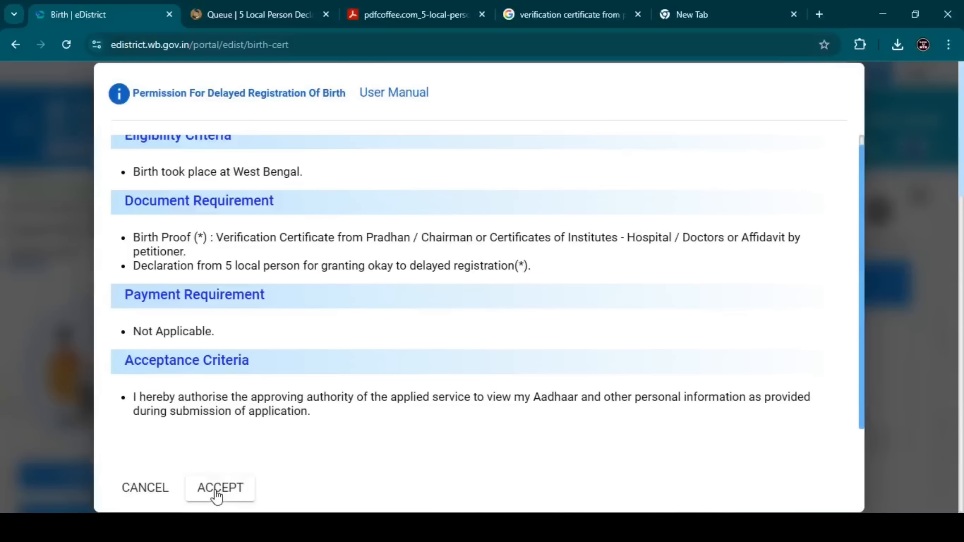
Step: Accept the terms for delayed registration of birth and validate the applicant's mobile number with the one-time password
click(216, 491)
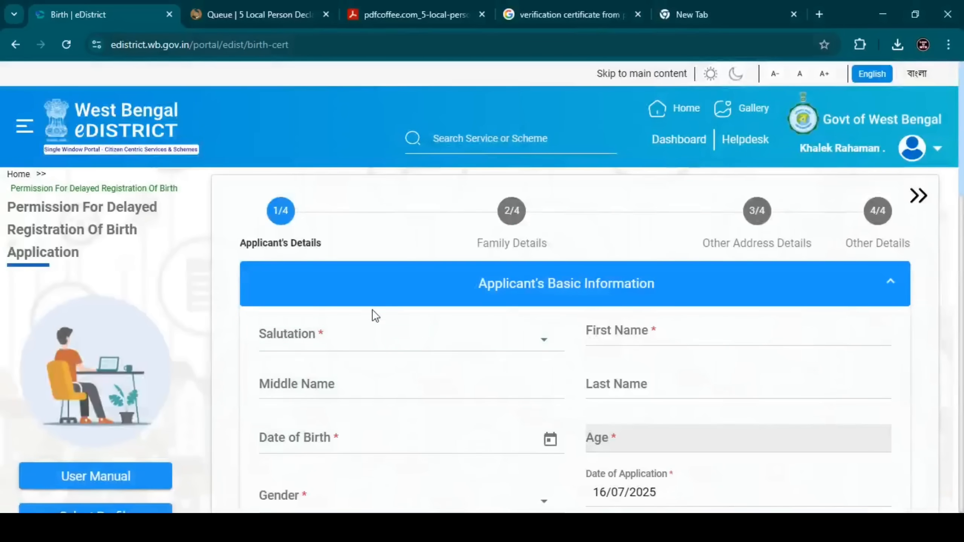
scroll(372, 309, down, 1)
drag(474, 213, 664, 218)
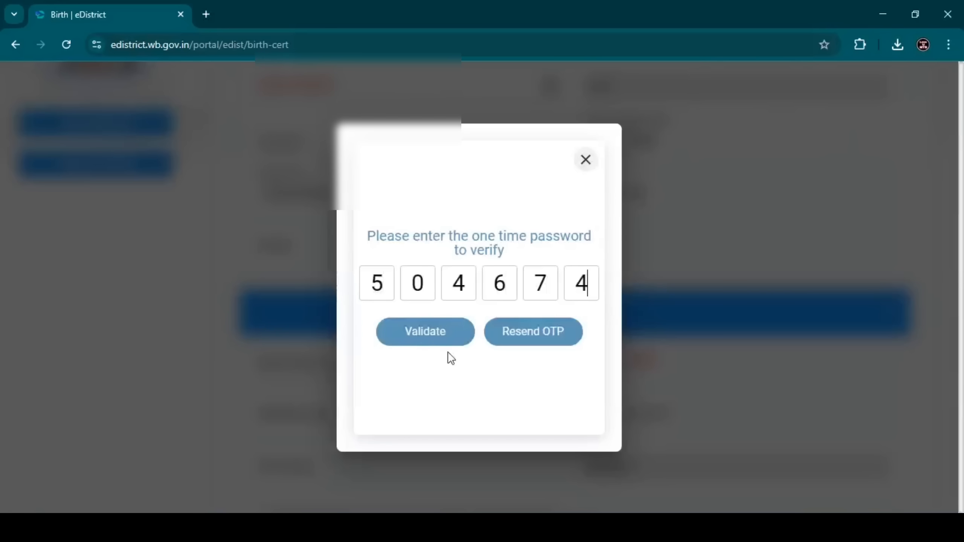
click(427, 337)
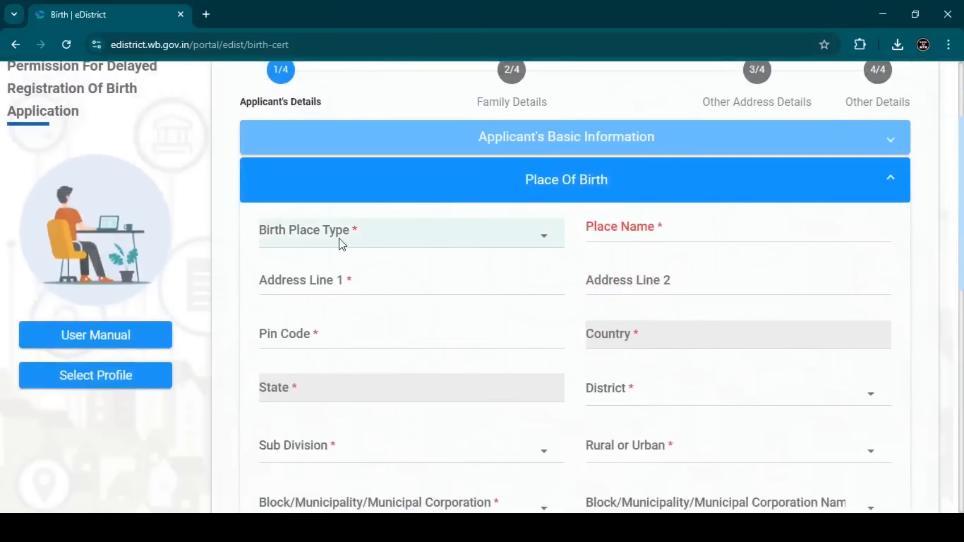
Step: Set the birth place type to Home and fill in the birthplace's postal code and district
click(339, 238)
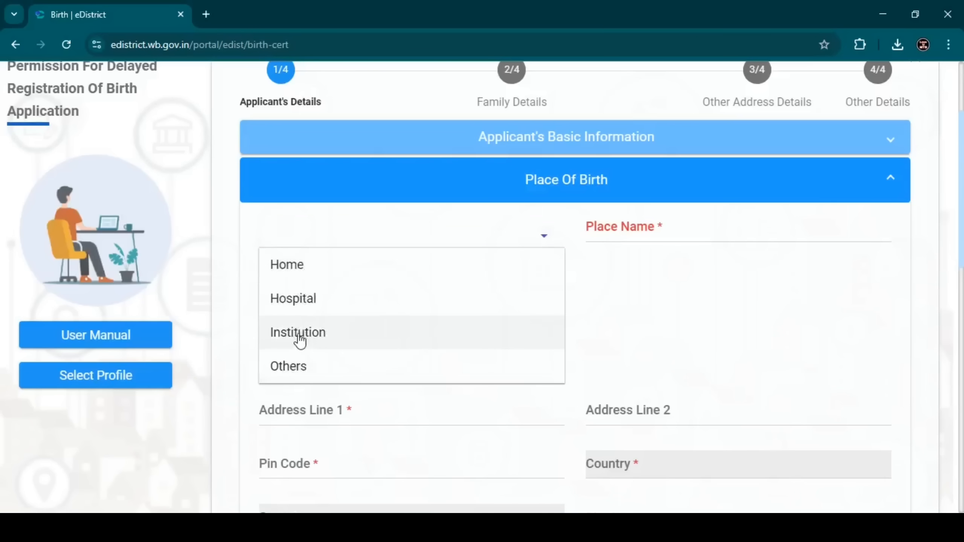
click(307, 274)
click(601, 233)
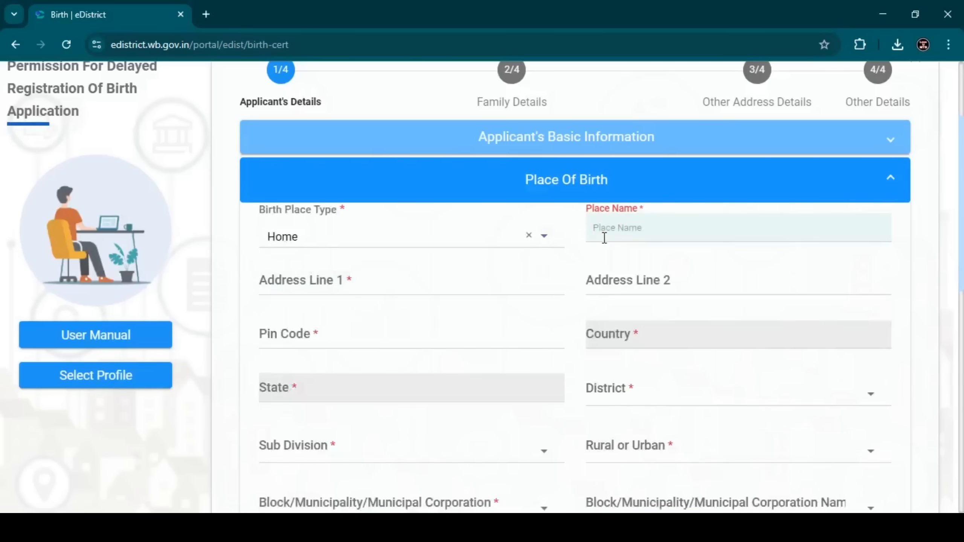
click(433, 276)
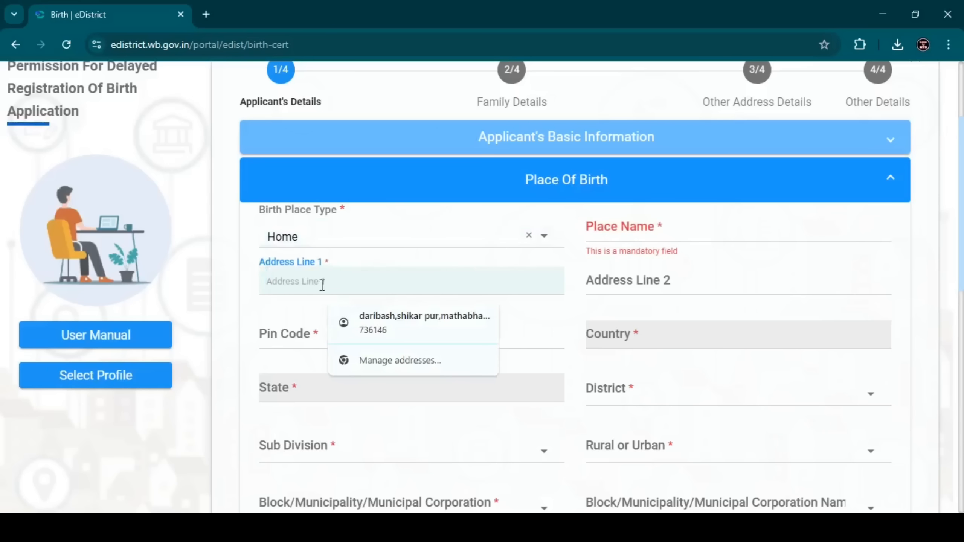
click(228, 288)
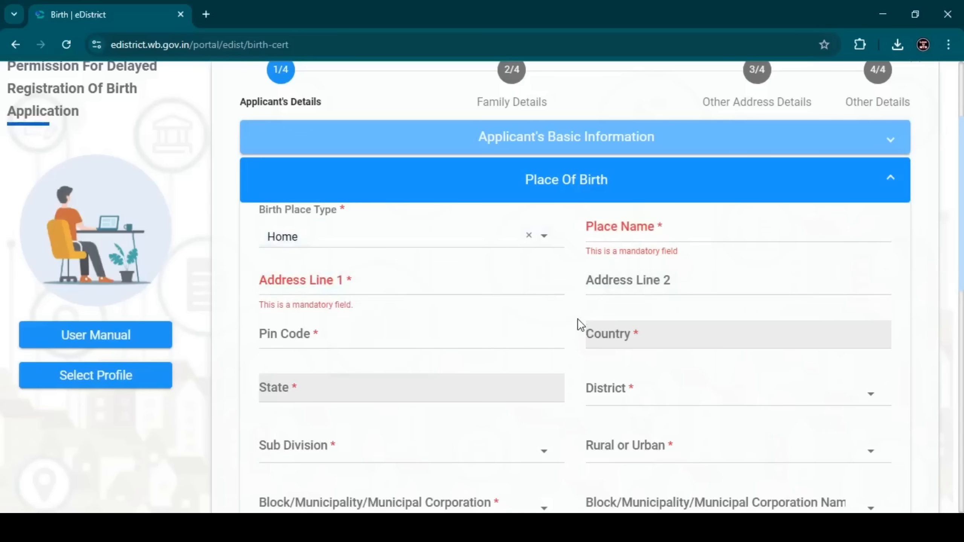
click(441, 338)
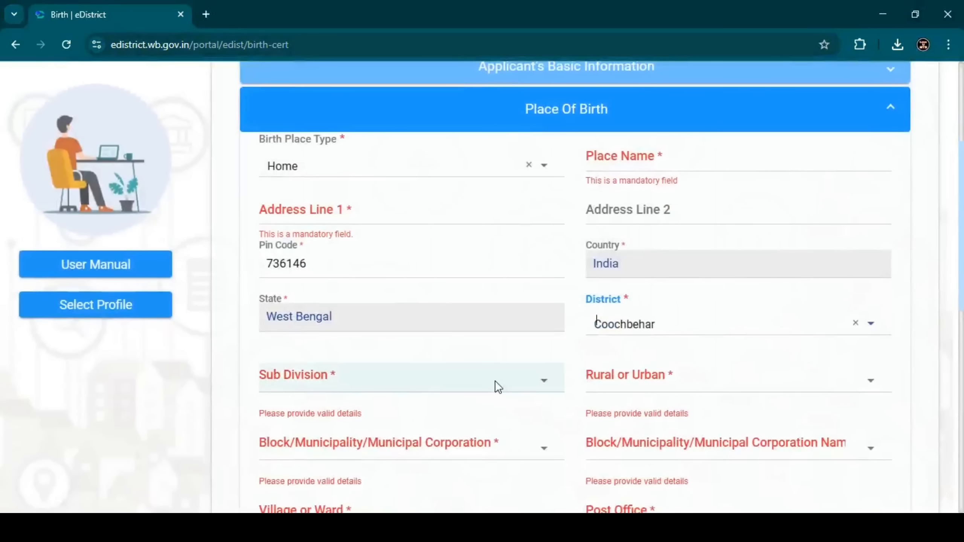
Step: Choose the birthplace's sub division and classify the area as Rural
scroll(962, 304, down, 1)
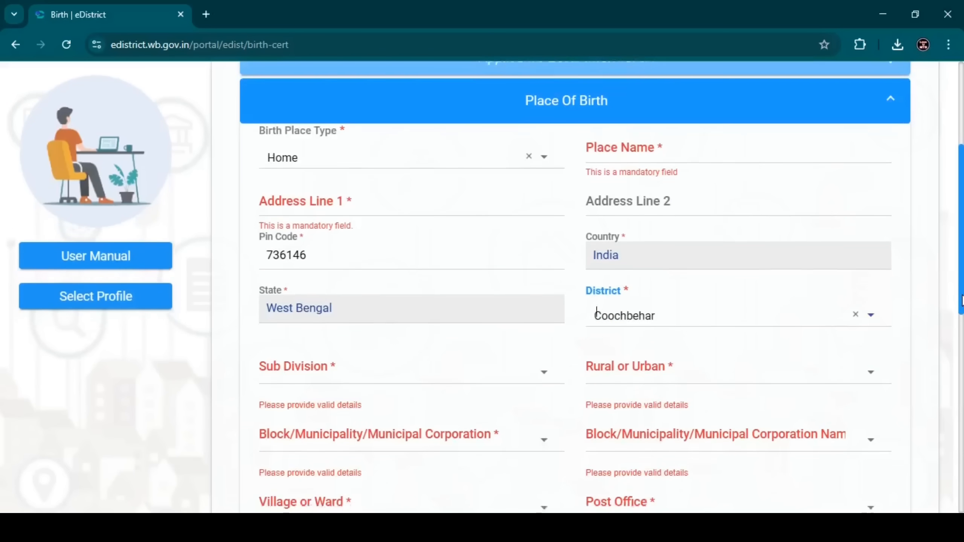
scroll(962, 304, down, 1)
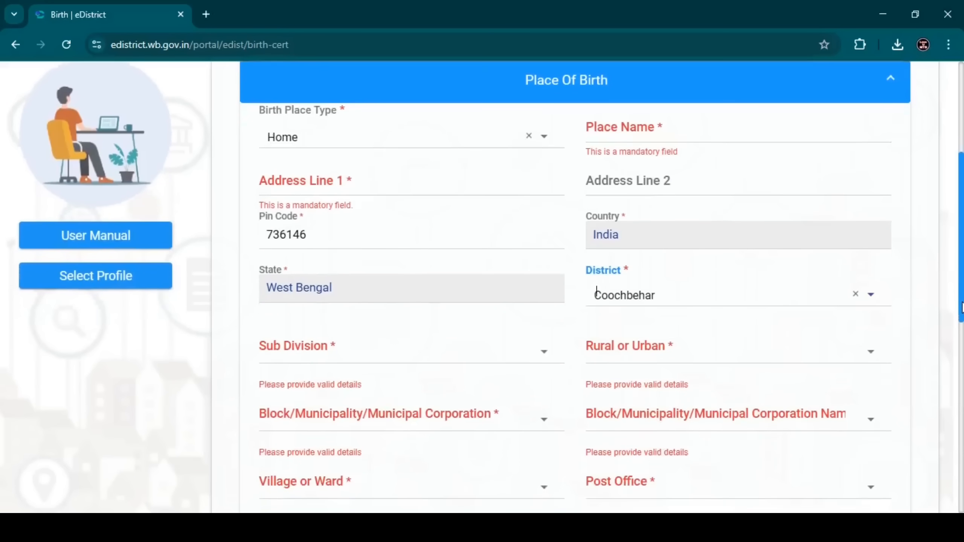
click(299, 344)
click(310, 484)
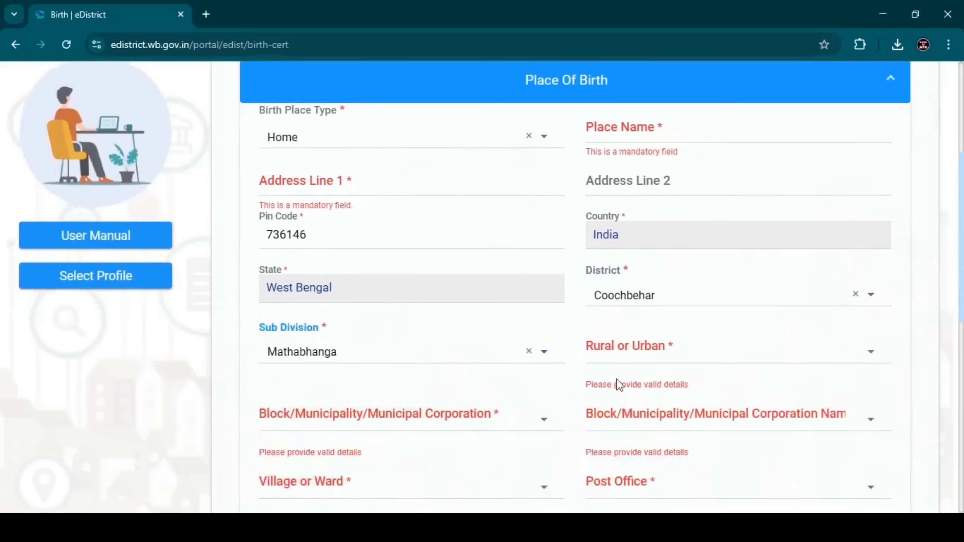
click(634, 357)
click(625, 381)
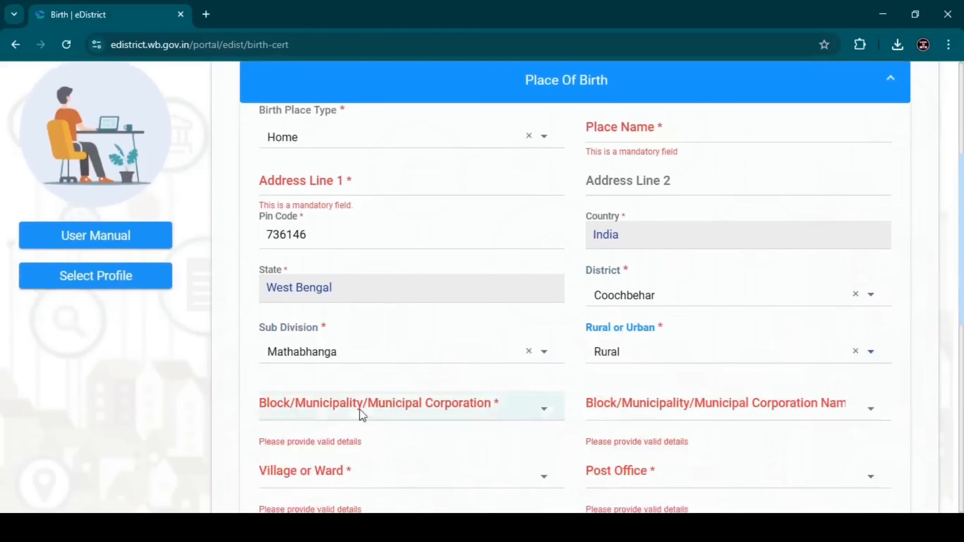
Step: Set the birthplace's local body type to Block and choose the block's name
click(336, 415)
click(323, 440)
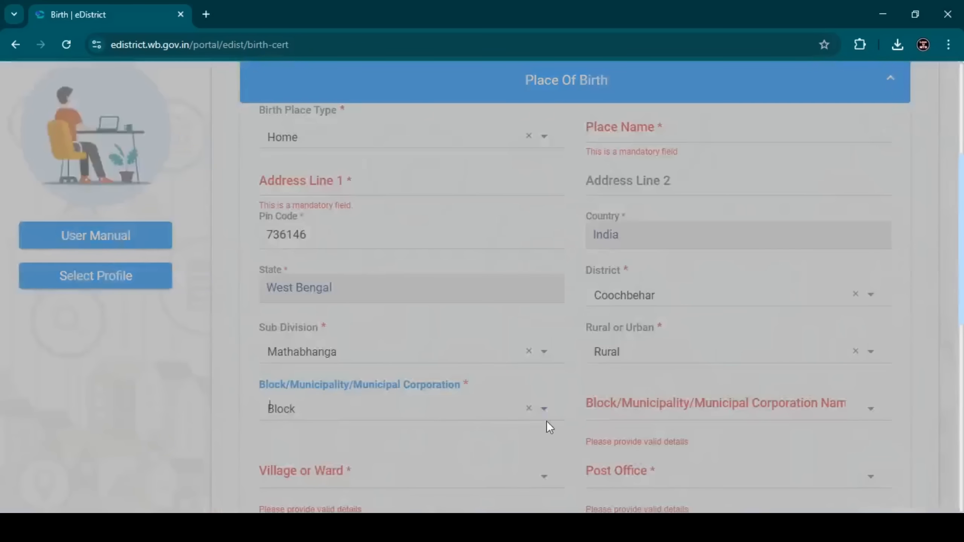
click(666, 398)
click(666, 448)
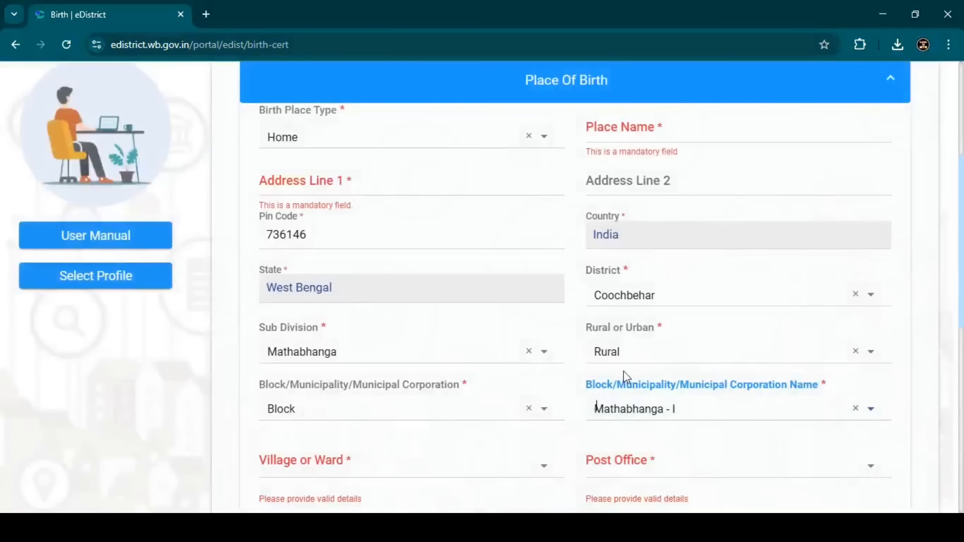
Step: Complete the birthplace's village, post office and police station, and save the applicant's details to continue to the family details
scroll(623, 370, down, 2)
scroll(619, 369, down, 1)
click(546, 329)
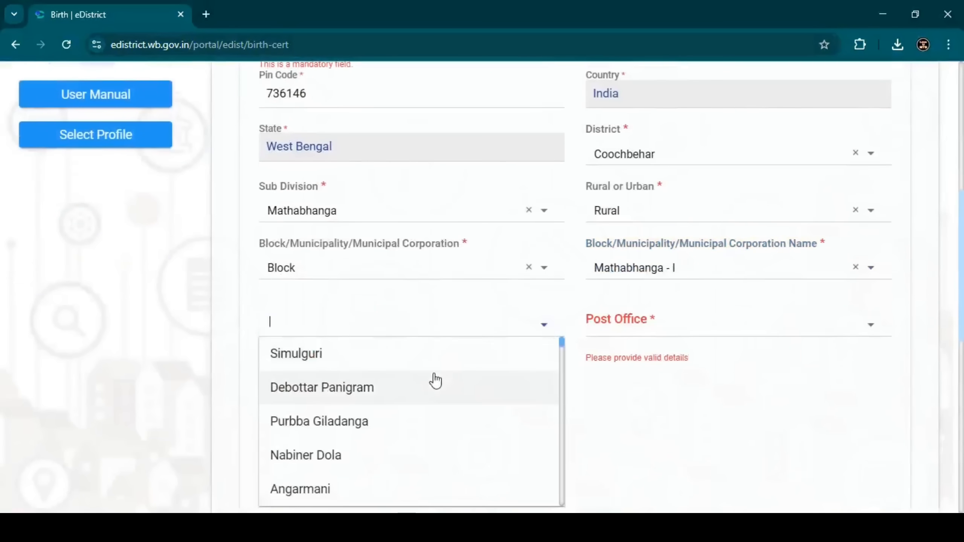
scroll(404, 399, down, 5)
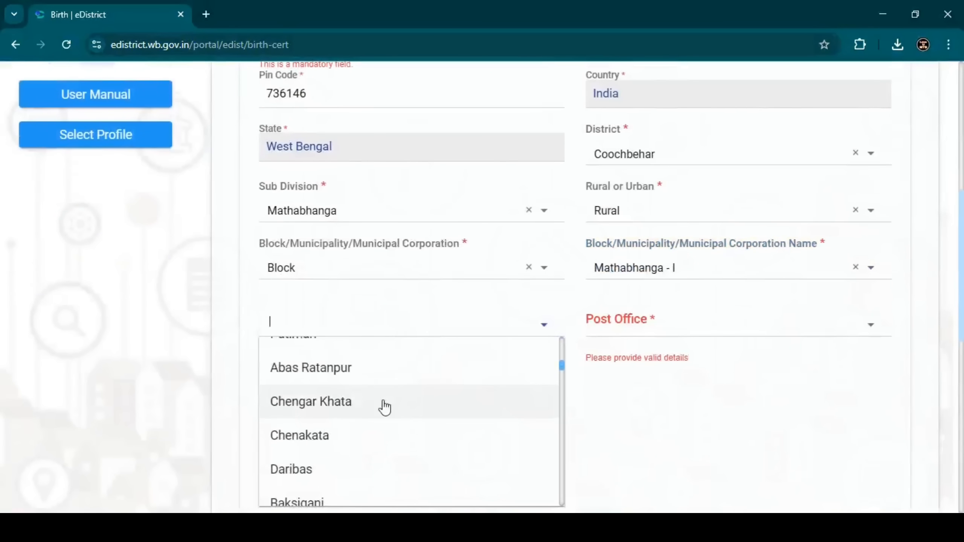
click(298, 473)
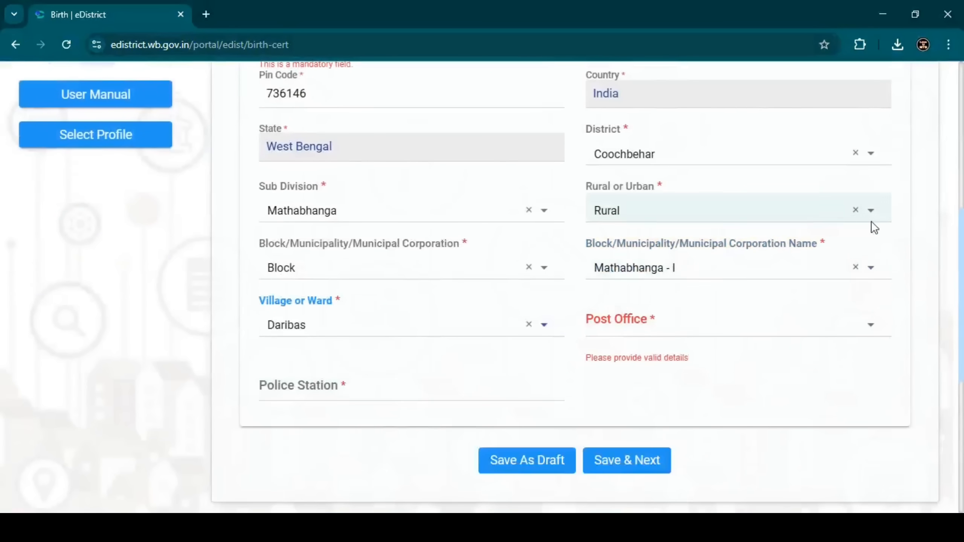
click(641, 328)
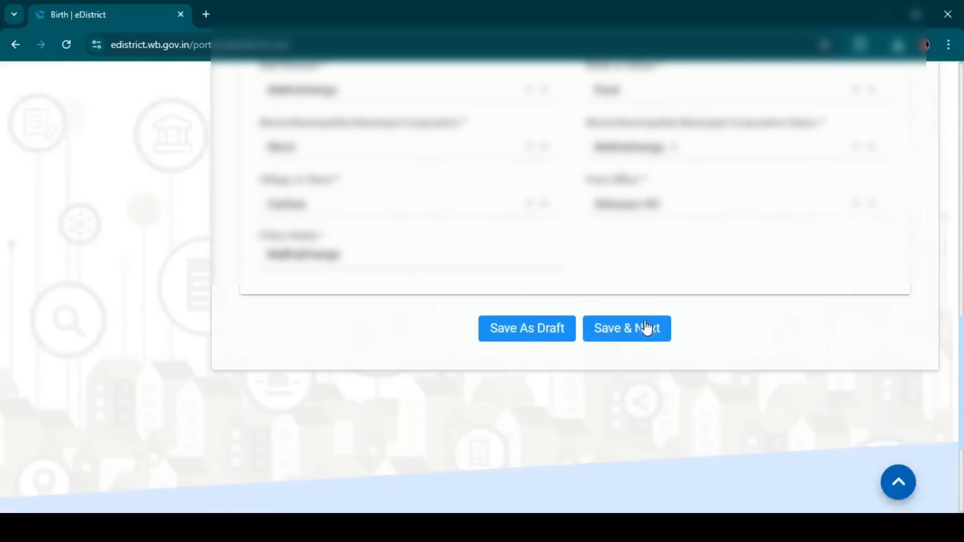
click(645, 328)
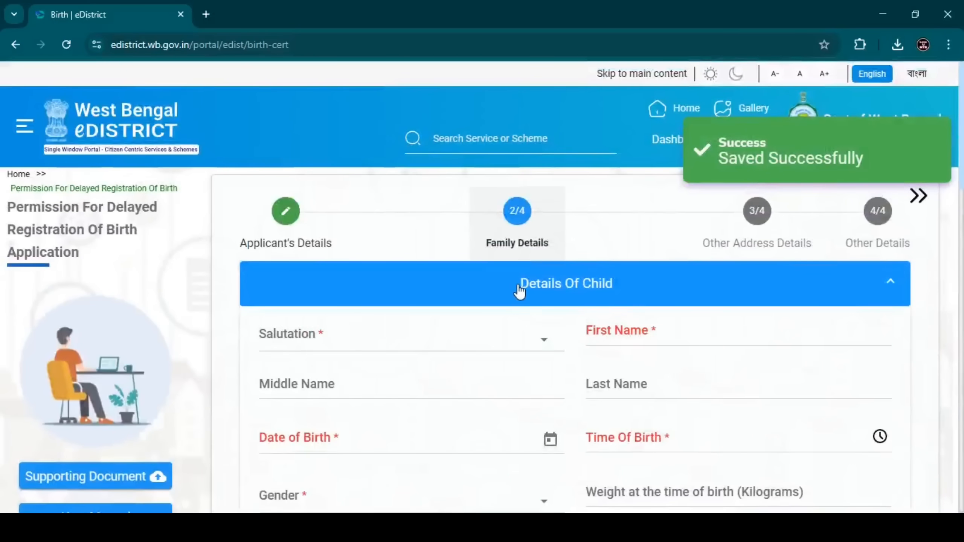
Step: Fill in the child's salutation as Mr., date of birth, birth time 9:10 PM and gender Male, and collapse the child's section
drag(518, 287, 626, 292)
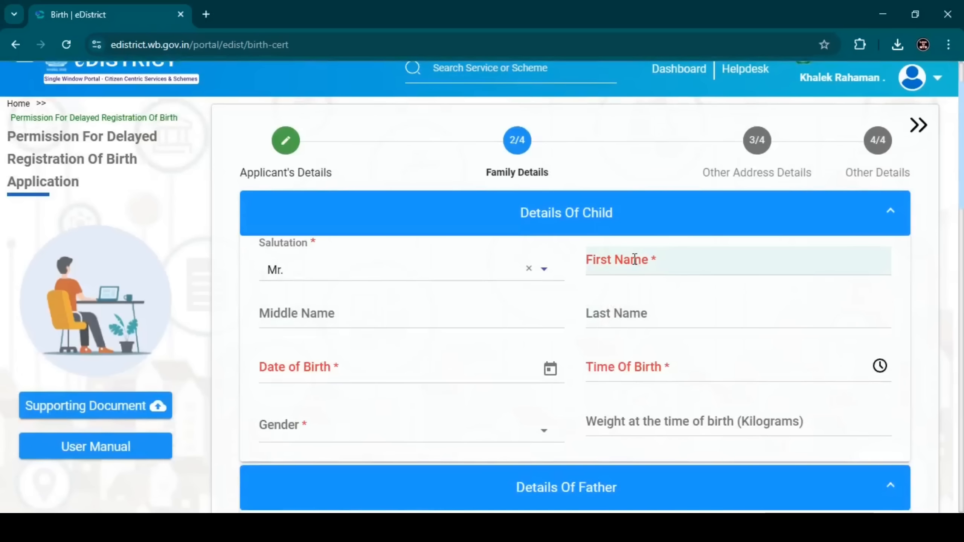
click(880, 365)
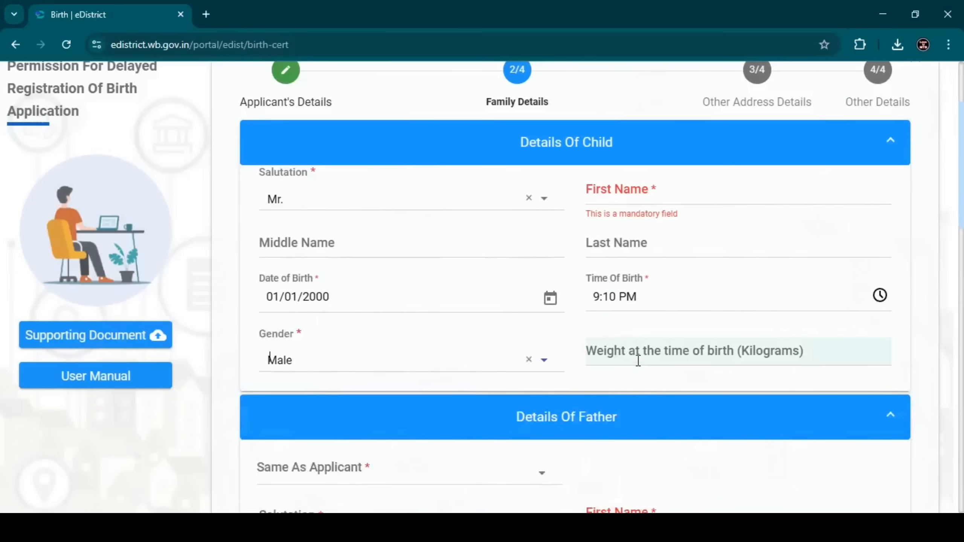
click(506, 150)
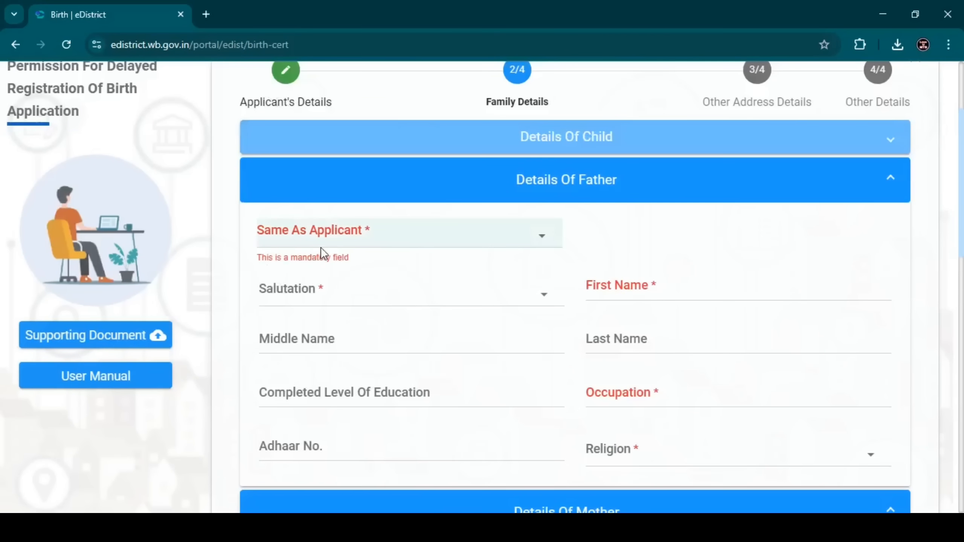
Step: Mark the father as not the same as the applicant and set his salutation to Mr
click(328, 237)
click(321, 265)
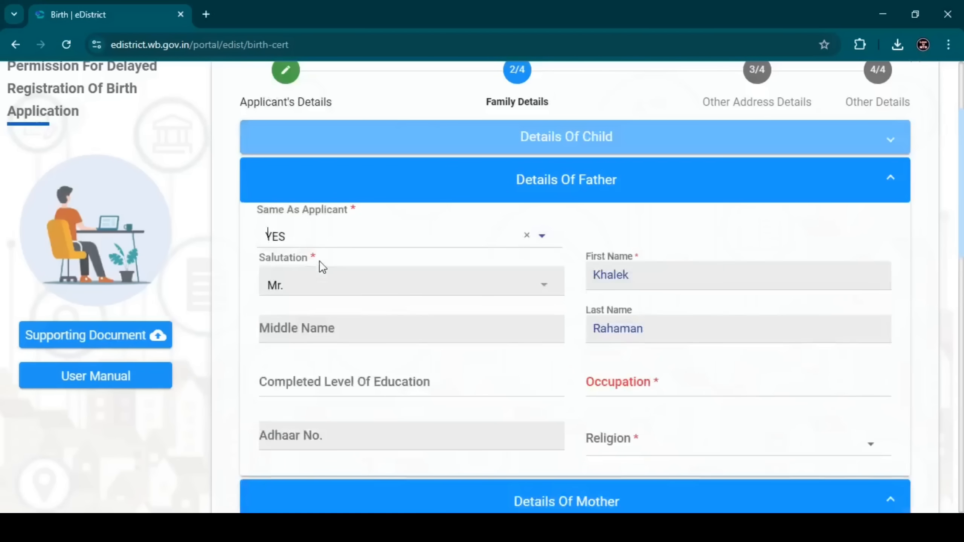
click(307, 243)
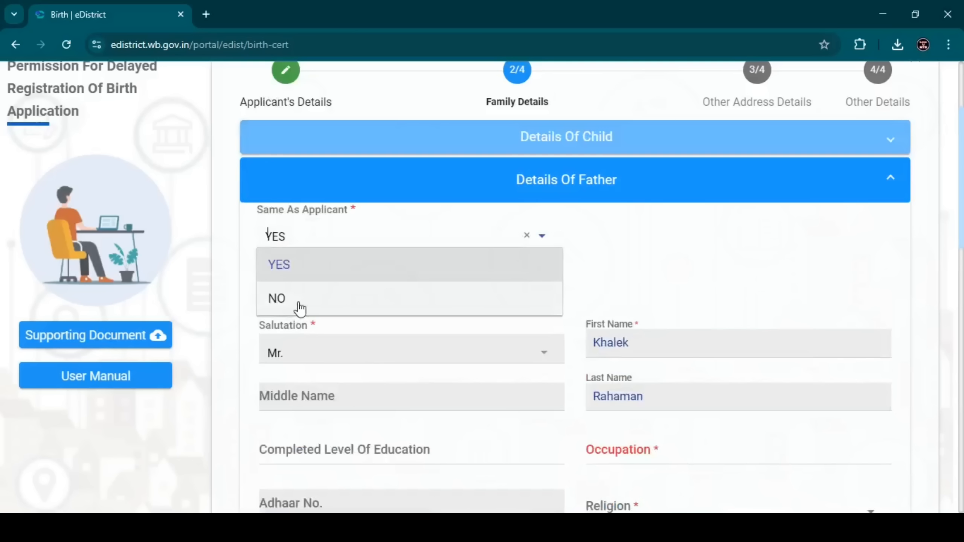
click(299, 305)
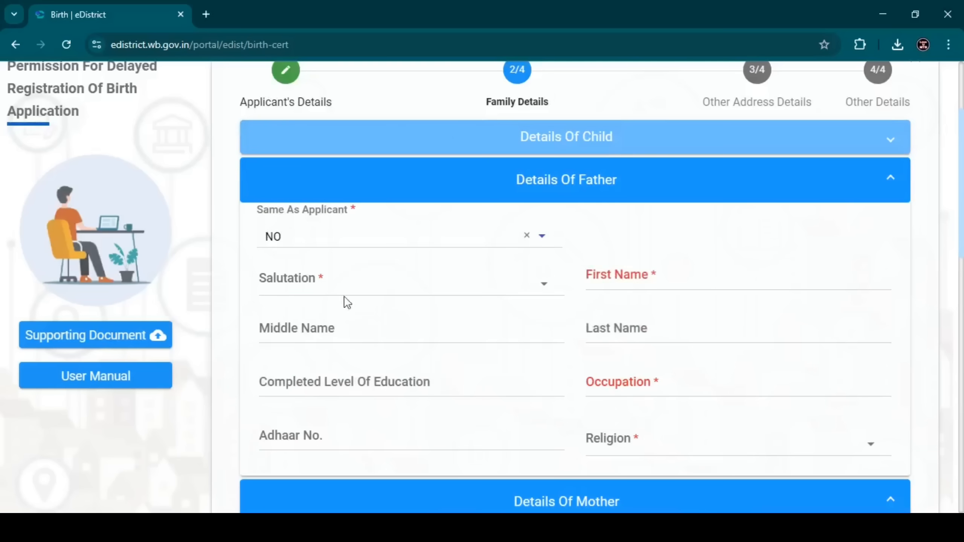
click(353, 279)
click(343, 317)
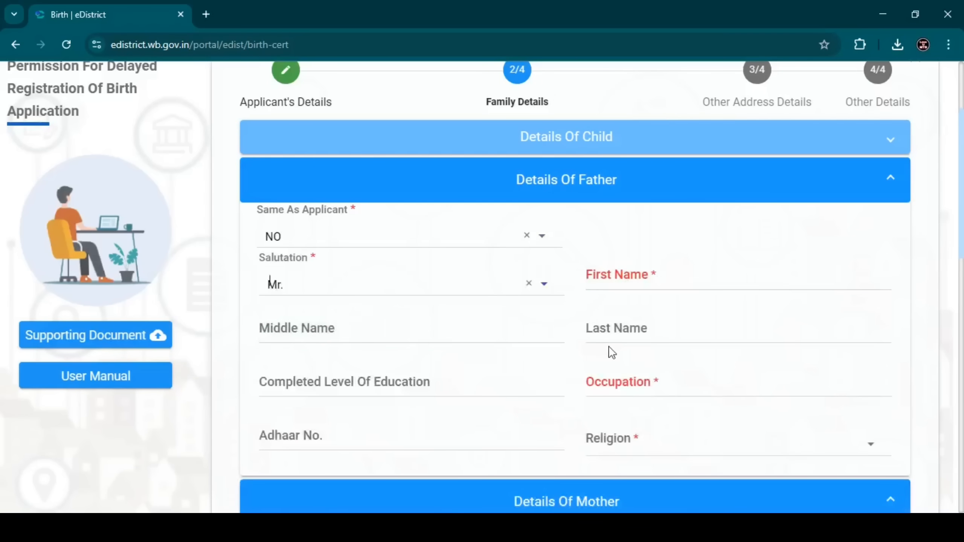
Step: Set the father's occupation to CULTIVATOR and religion to Islam, and collapse the father's section
click(311, 391)
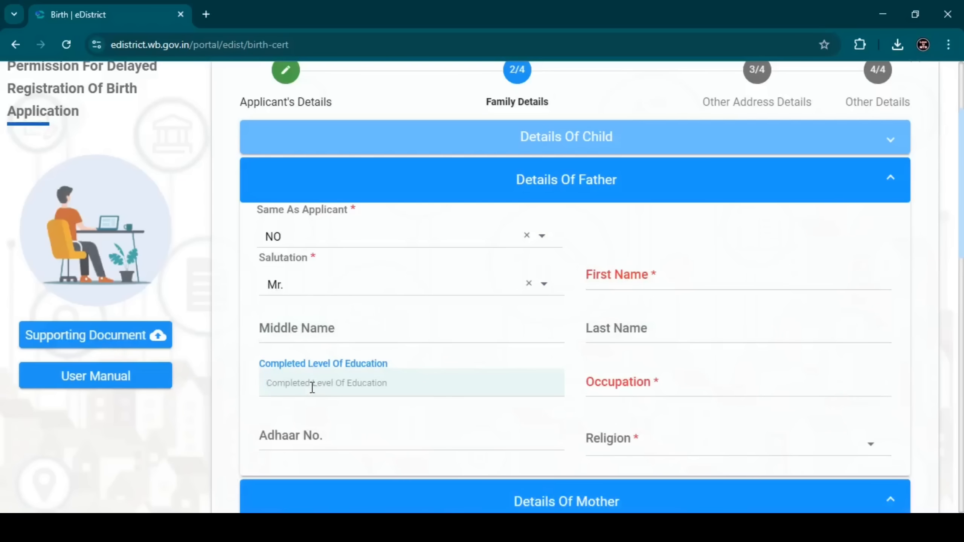
click(610, 392)
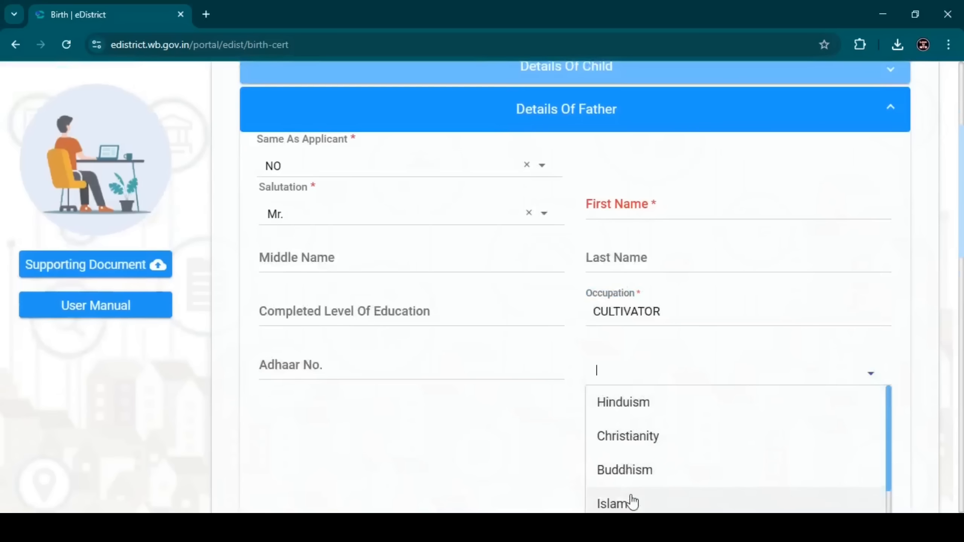
click(632, 503)
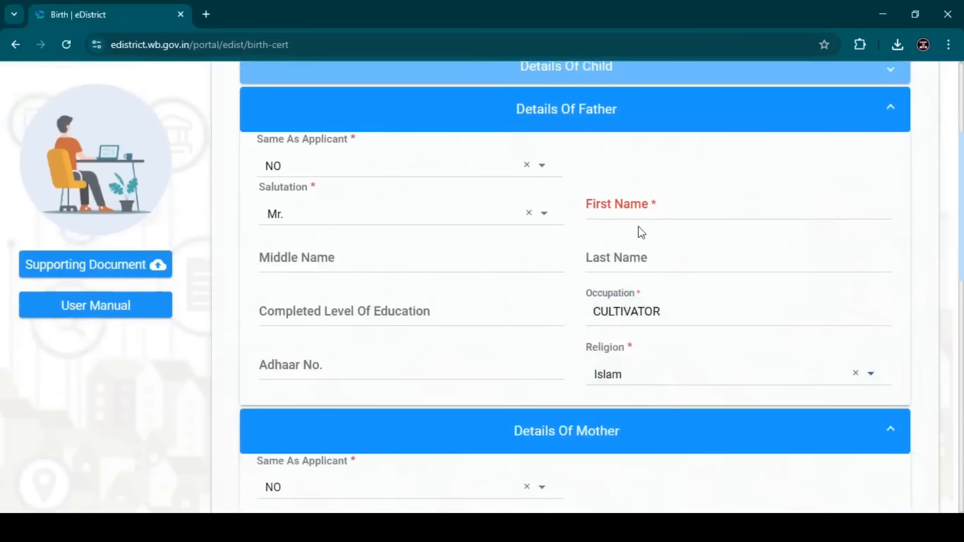
click(553, 119)
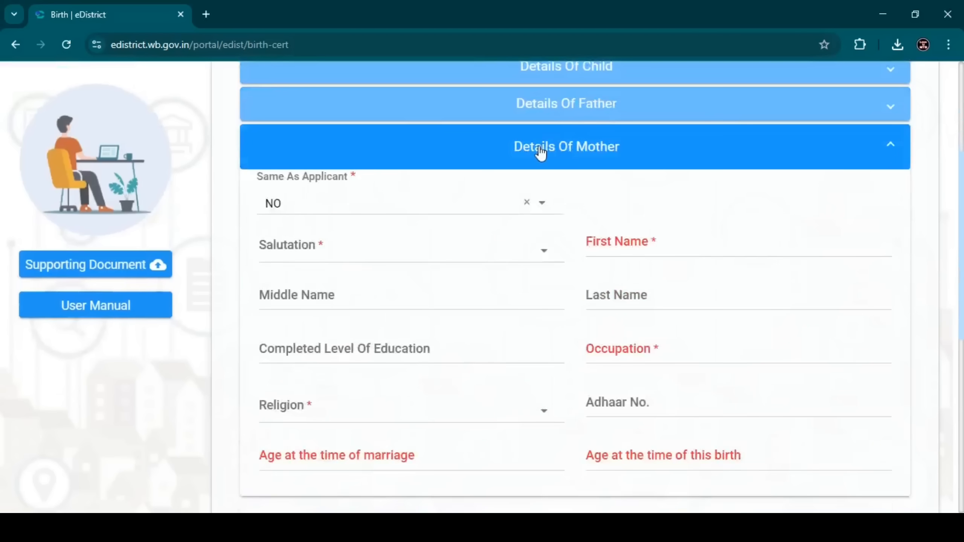
Step: Mark the mother as not the same as the applicant and set her salutation to Mrs
click(542, 204)
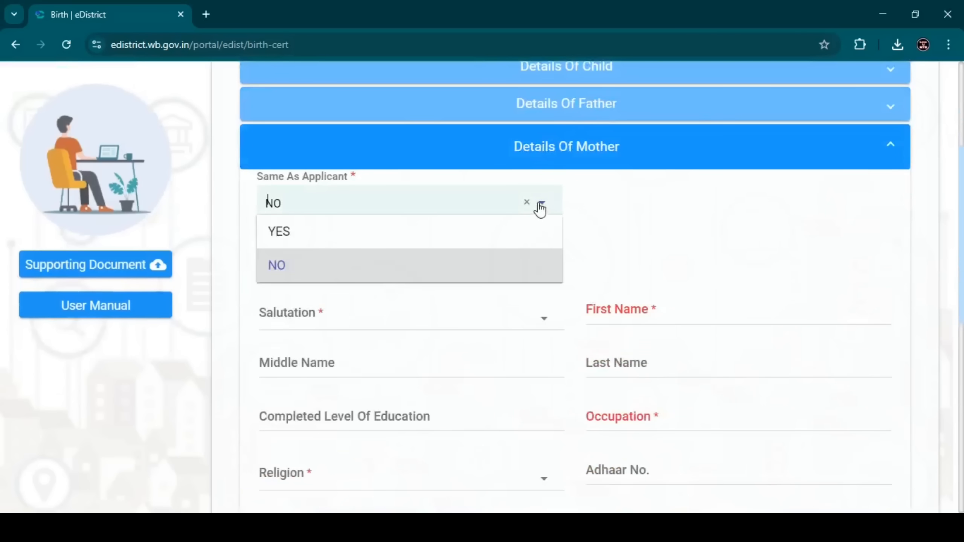
click(292, 235)
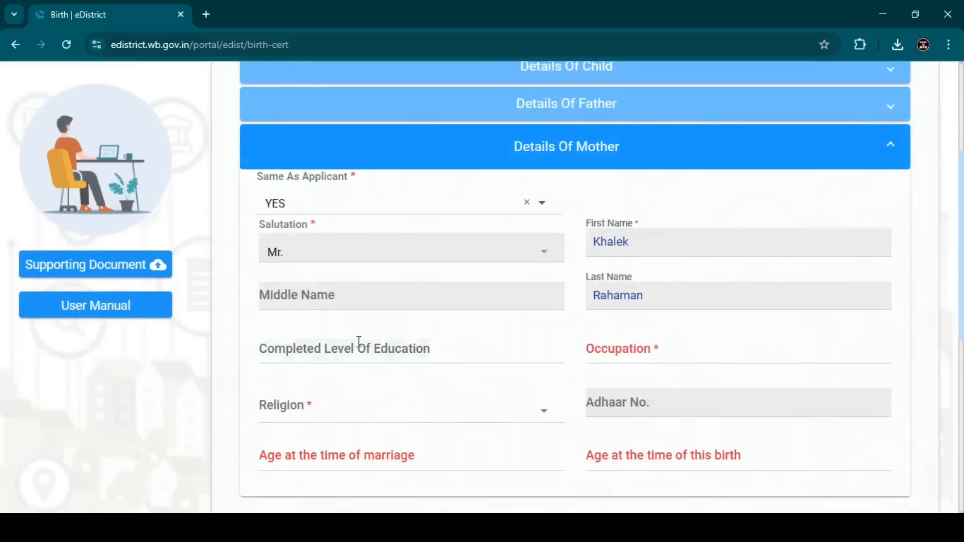
click(327, 213)
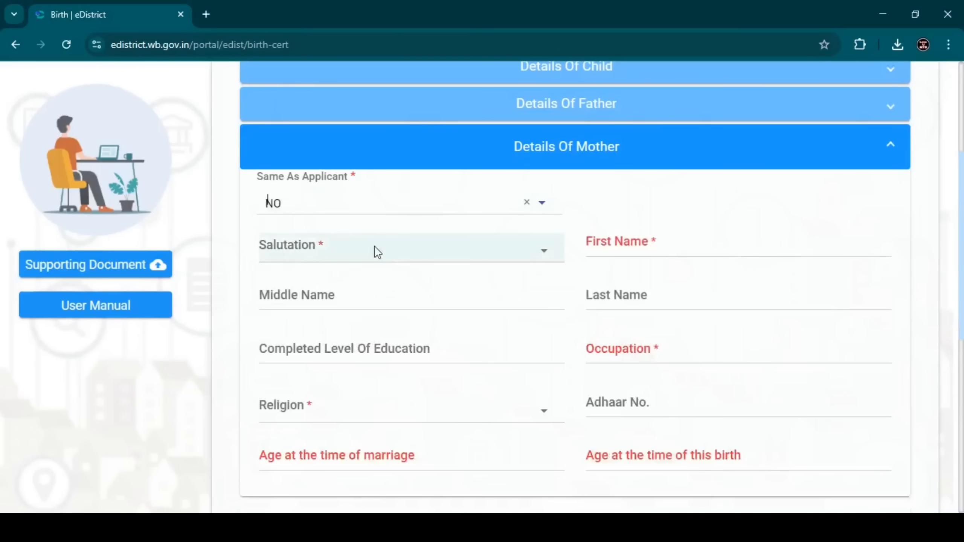
click(318, 257)
click(320, 315)
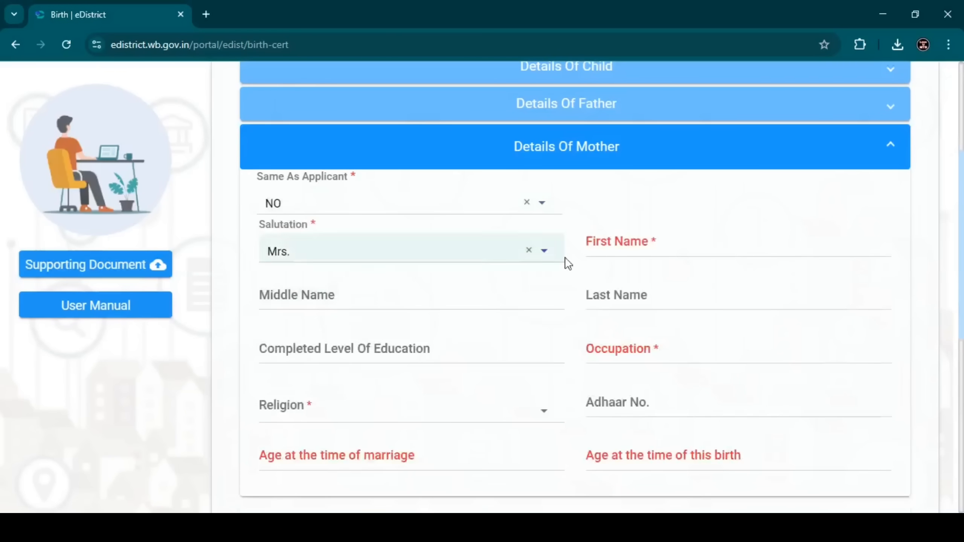
Step: Skip the mother's name fields and set her completed level of education to M.P
click(622, 228)
click(394, 296)
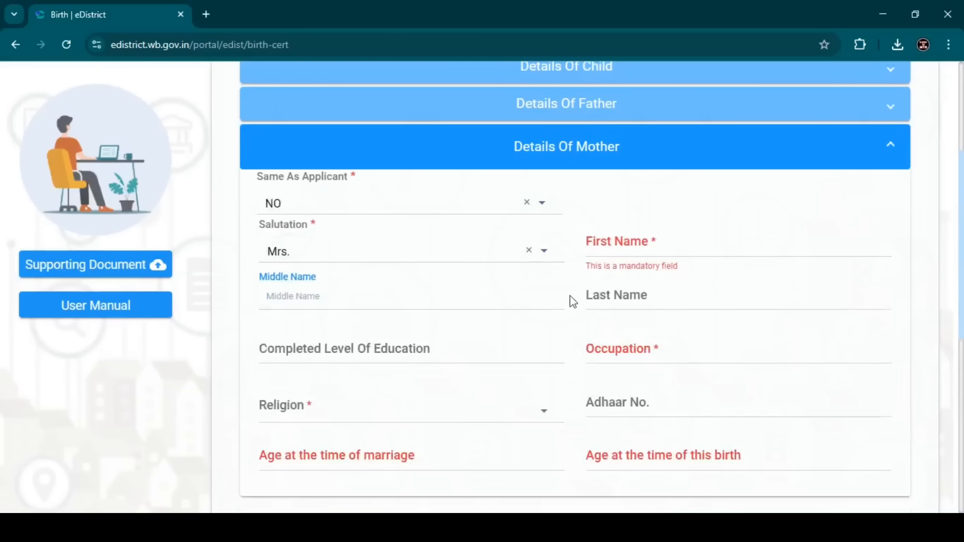
click(592, 300)
click(412, 349)
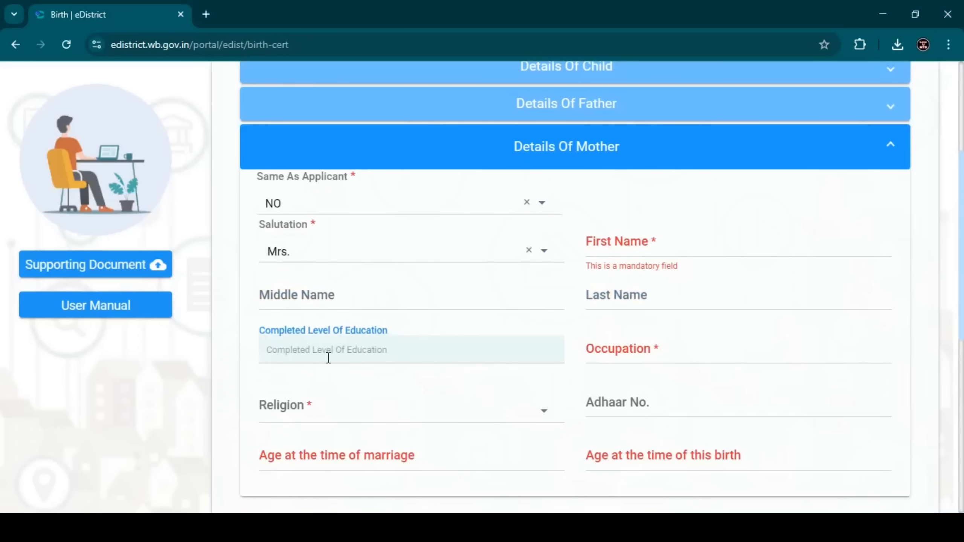
text(M)
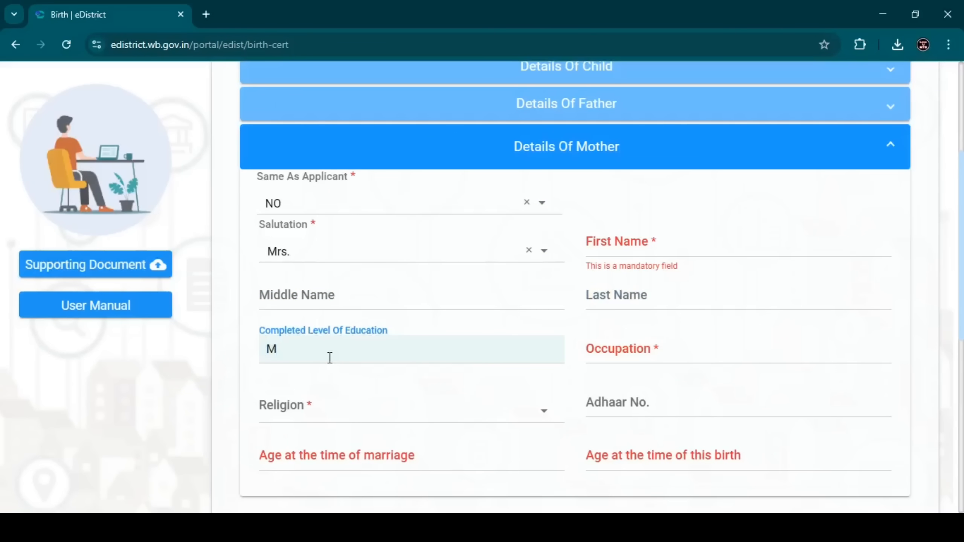
text(P)
key(Left)
text(.)
Step: Set the mother's occupation to HOUSE WIFE and her religion to Islam
click(640, 358)
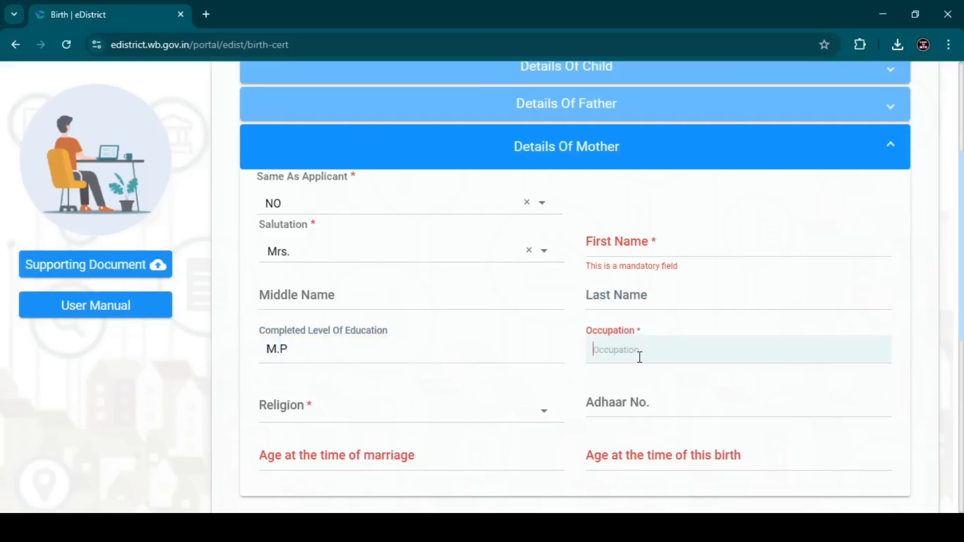
text(HOUSE WIFE)
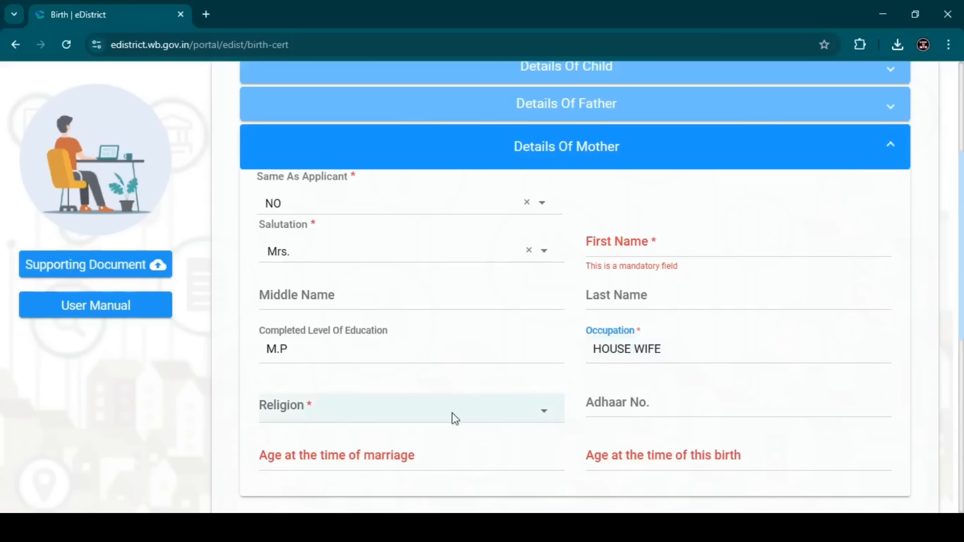
click(323, 418)
scroll(316, 474, down, 2)
click(319, 481)
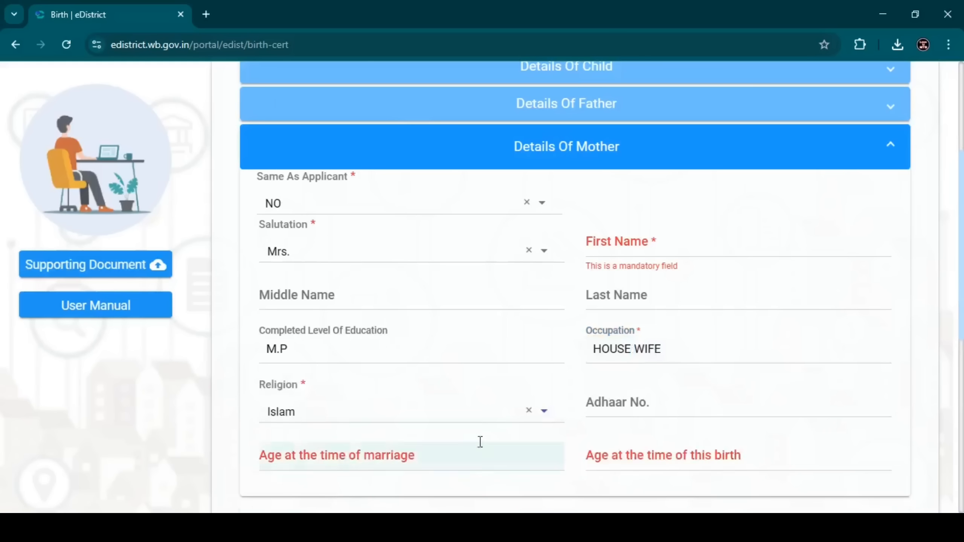
scroll(455, 418, down, 2)
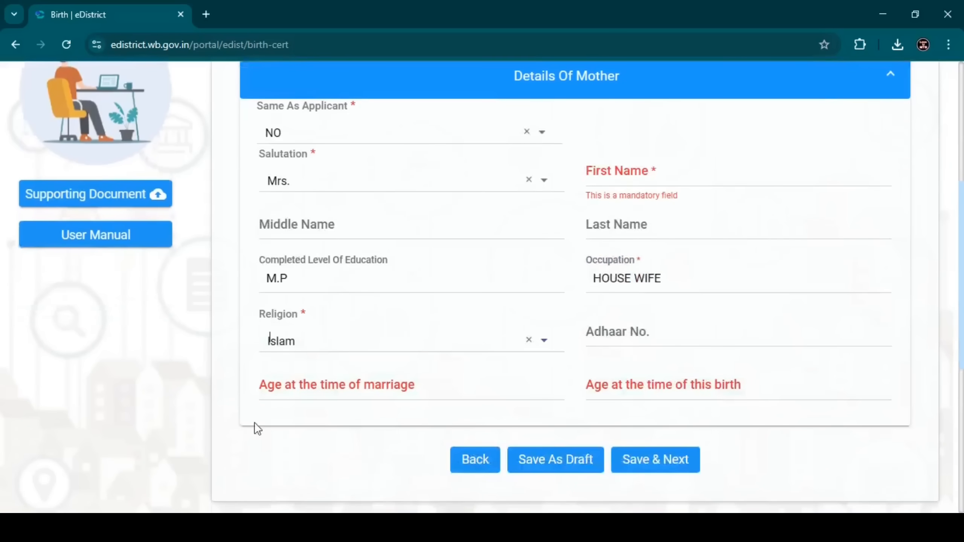
Step: Set the mother's age at marriage to 18 and at this birth to 20, and save the family details to continue
click(328, 395)
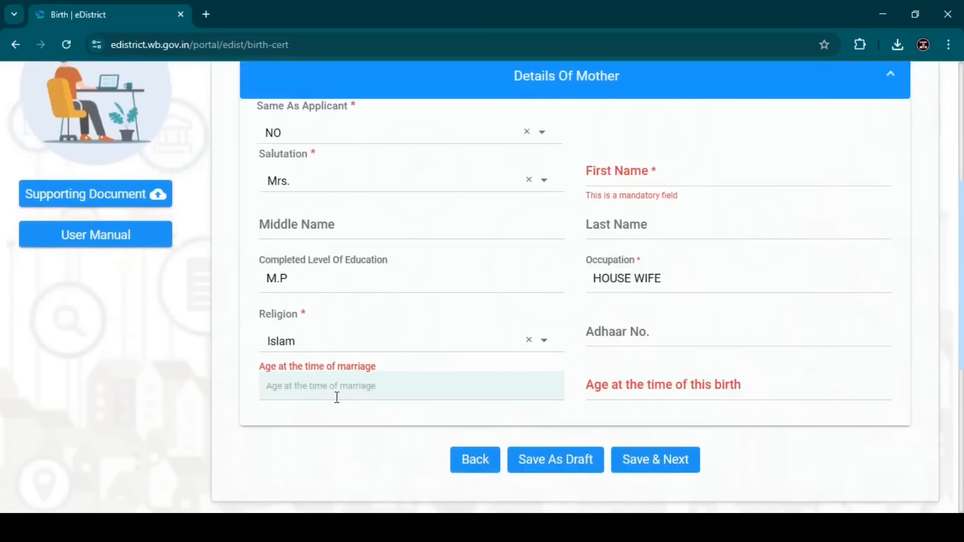
text(18)
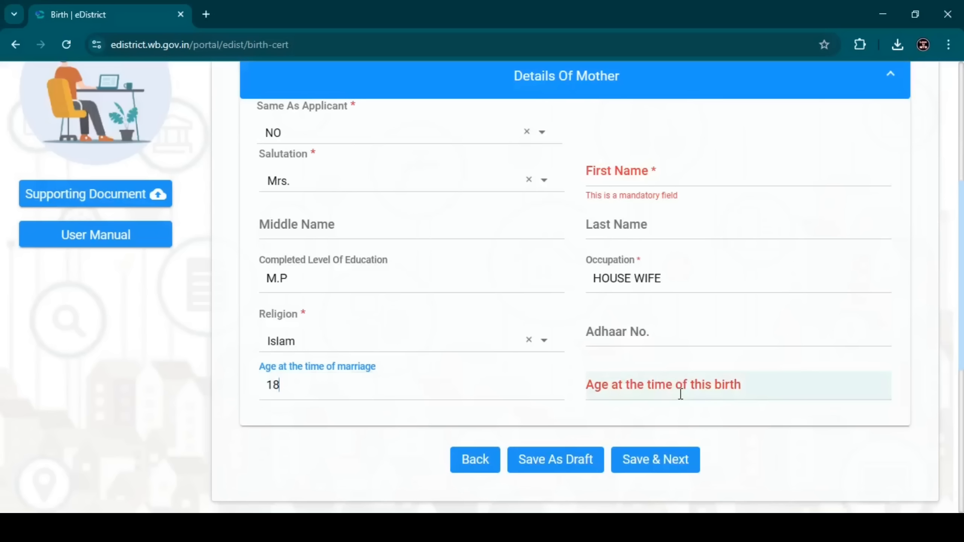
click(680, 394)
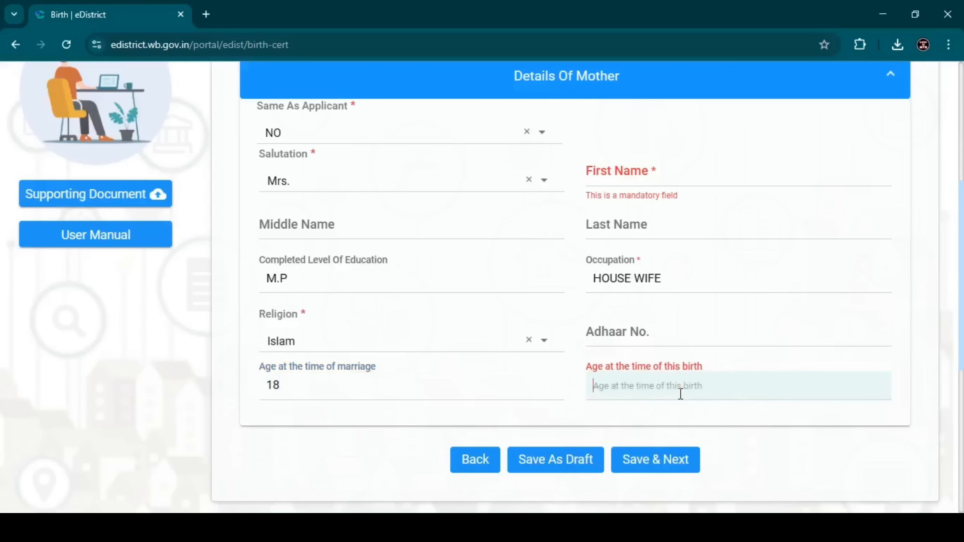
text(20)
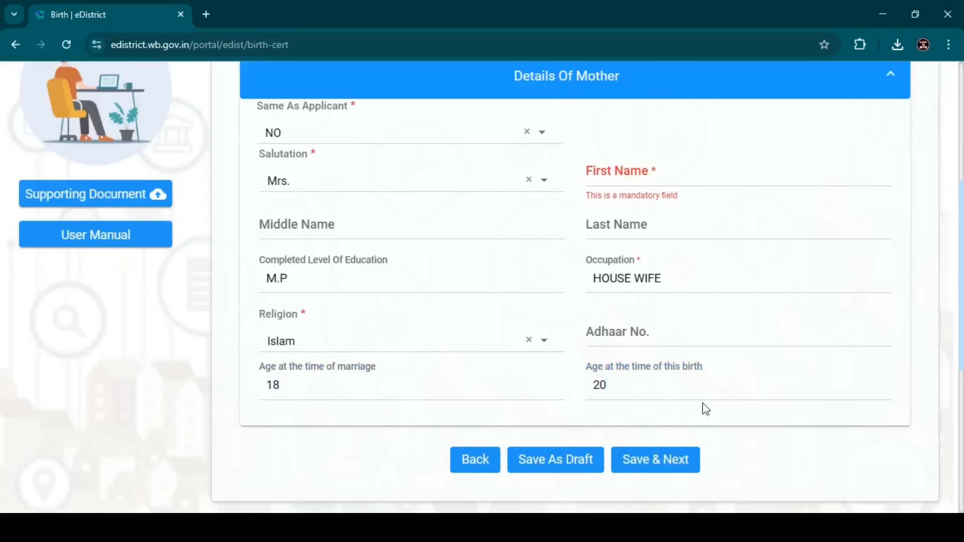
click(659, 473)
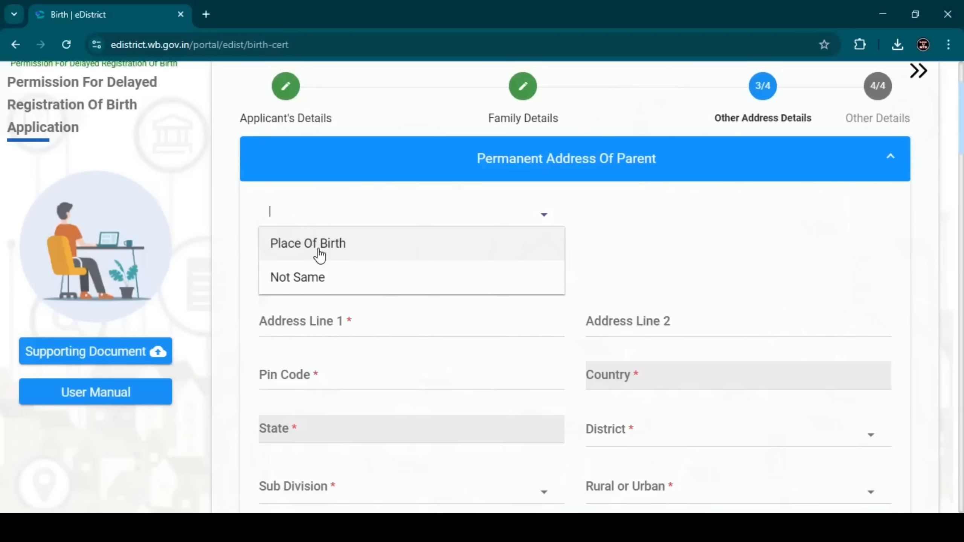
Step: Set the parent's permanent address as same as Place Of Birth and the present address as same as Permanent Address of Parent
click(320, 256)
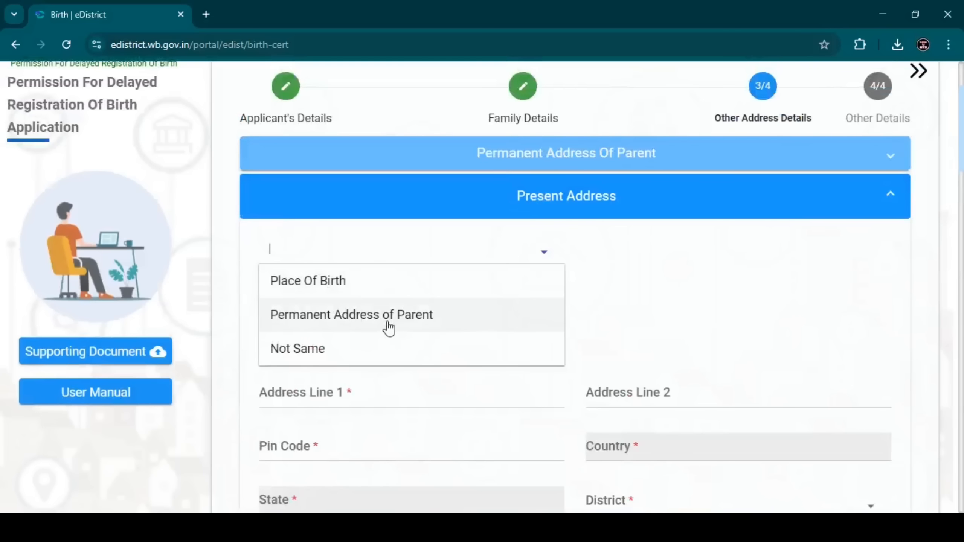
click(389, 327)
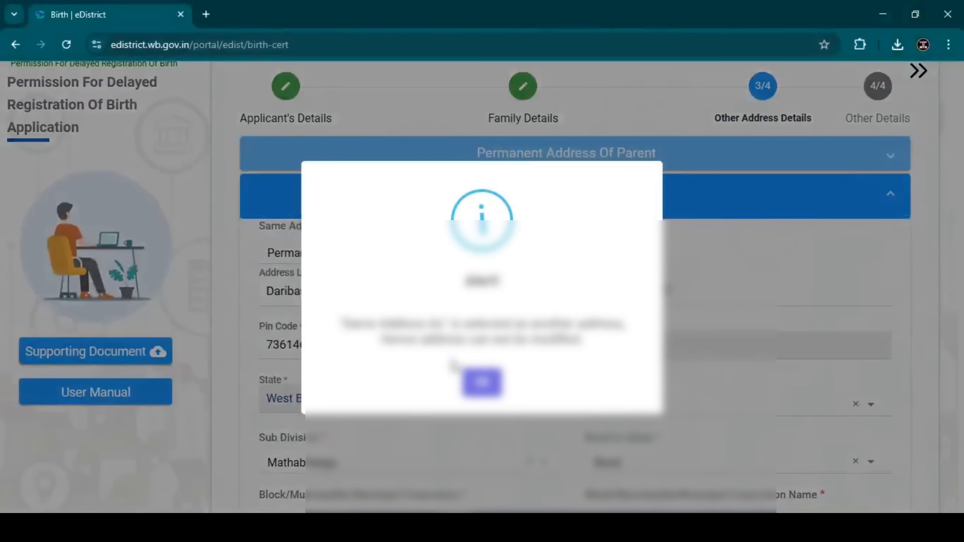
click(482, 383)
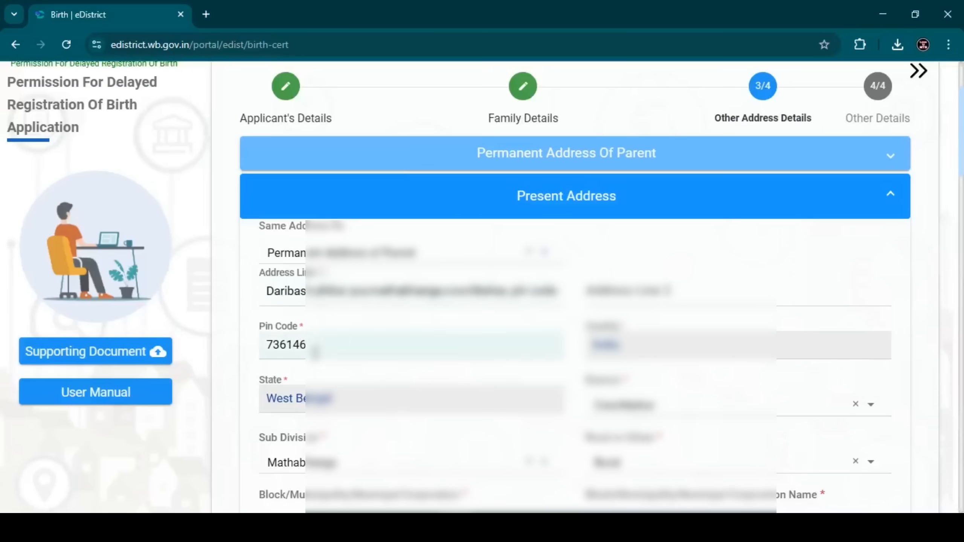
Step: Try Place Of Birth as the source of the present address, and switch it back to Permanent Address of Parent
drag(259, 226, 365, 237)
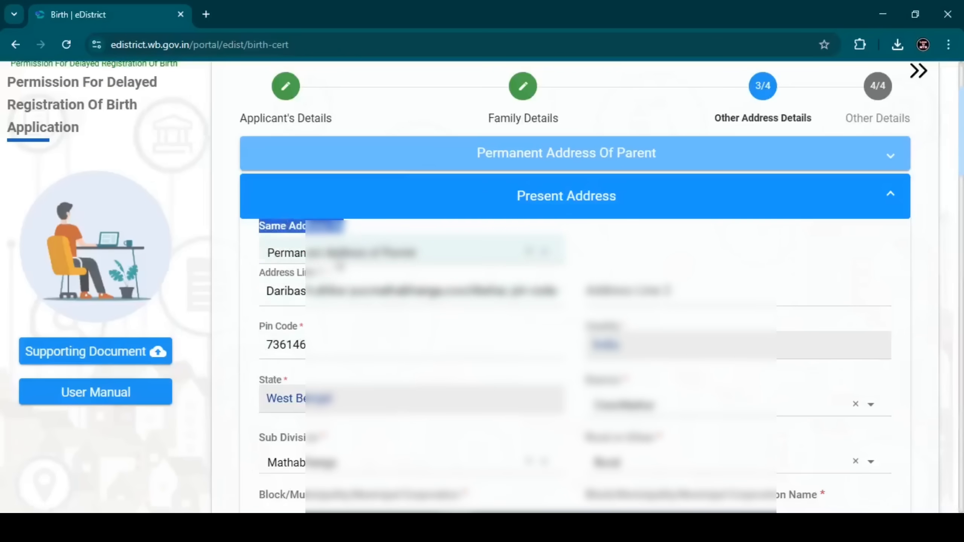
click(337, 255)
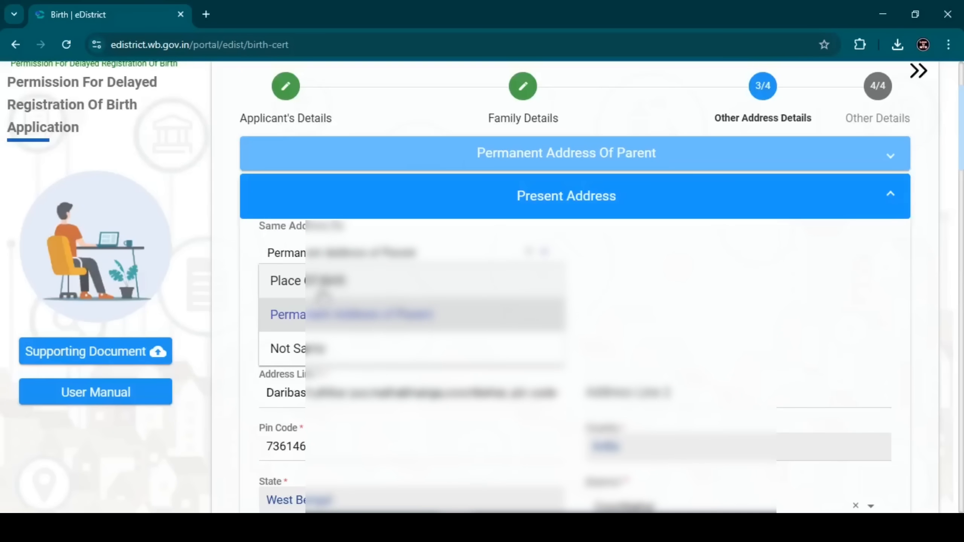
click(323, 283)
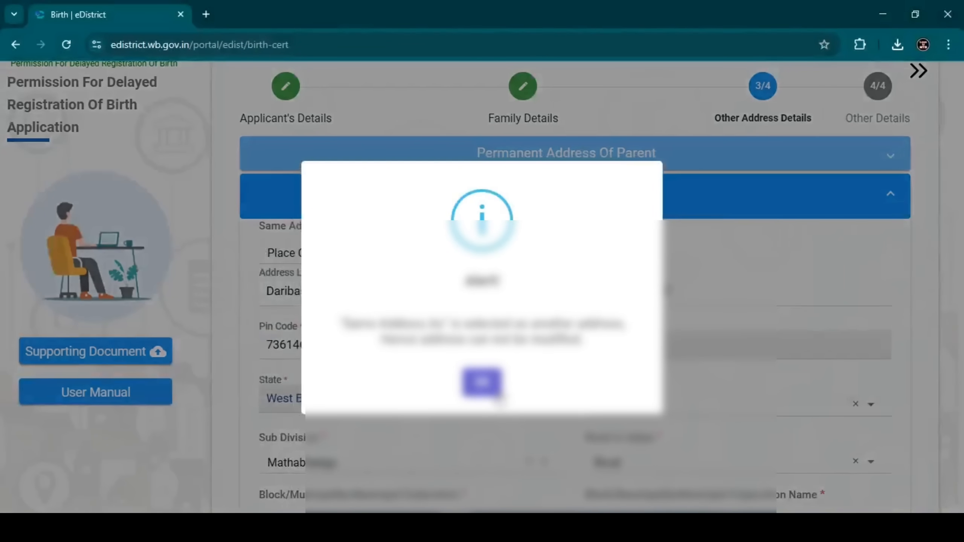
click(481, 383)
click(360, 253)
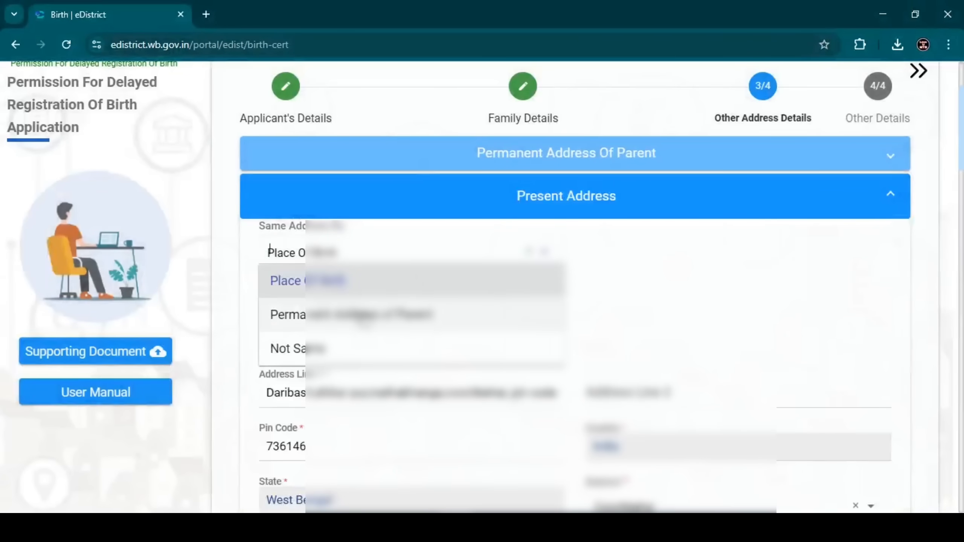
click(362, 314)
click(482, 384)
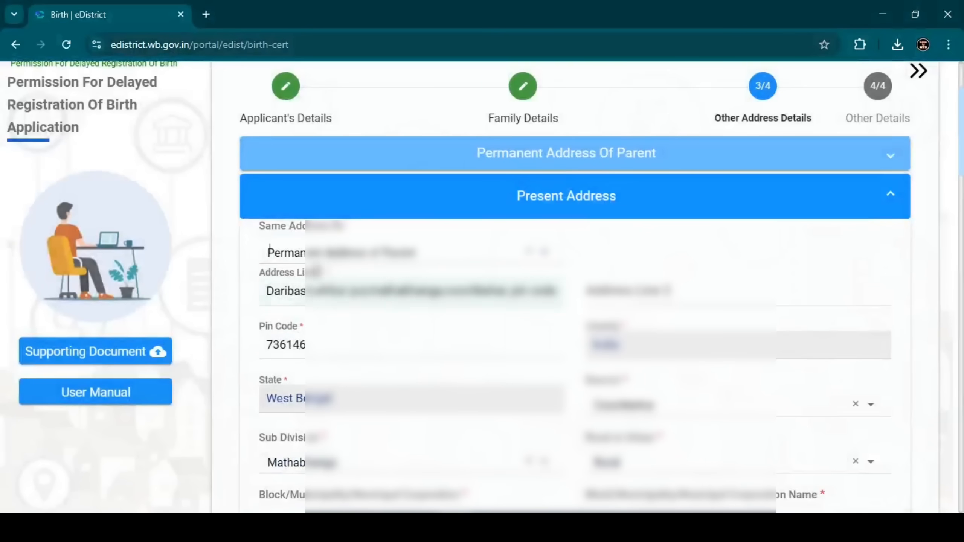
Step: Set the address of parents at the time of this birth as same as Place Of Birth, and save the address details to continue
click(338, 213)
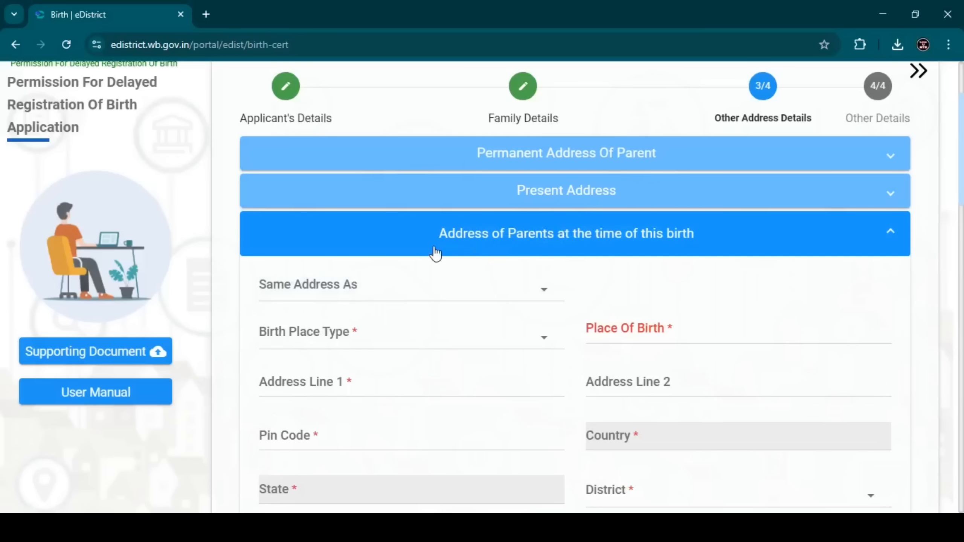
drag(433, 252, 724, 285)
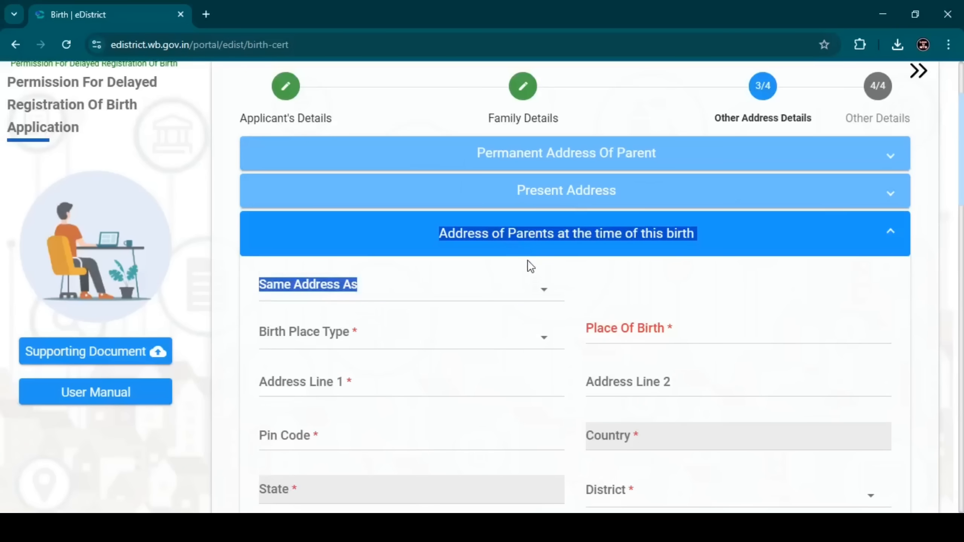
click(443, 283)
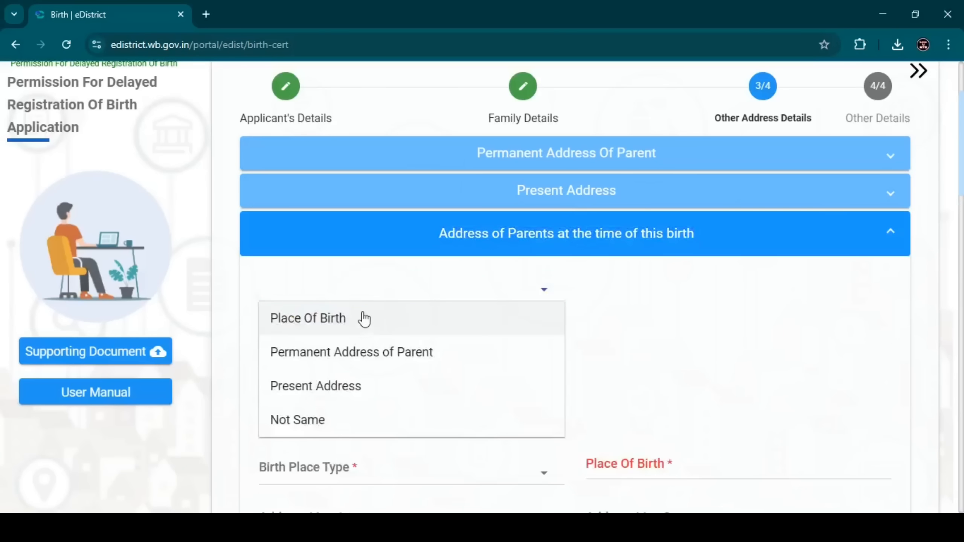
click(361, 328)
click(482, 377)
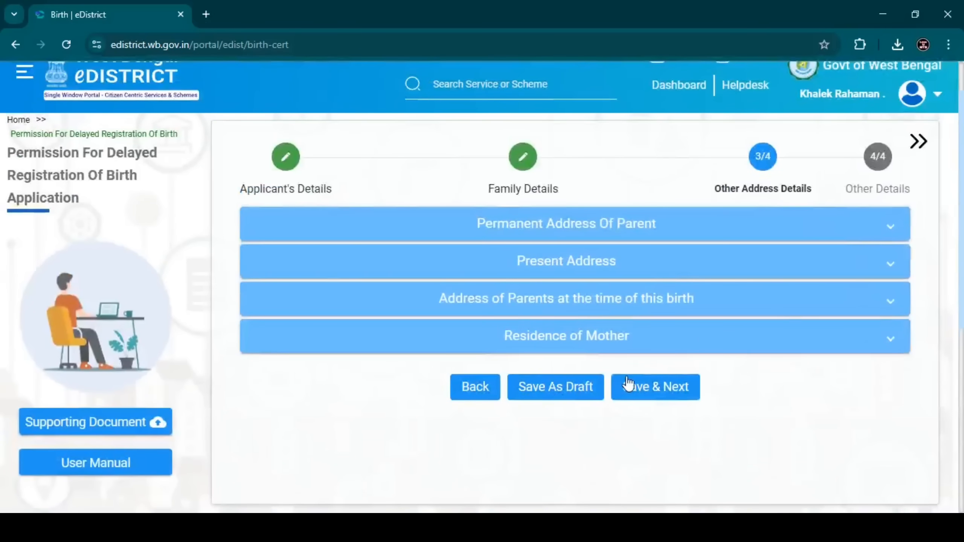
click(640, 389)
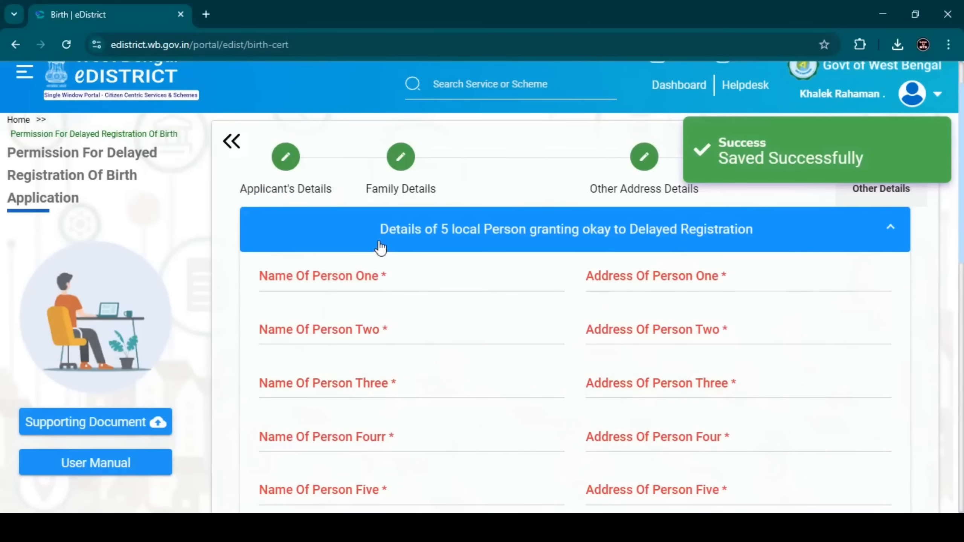
drag(381, 243, 756, 247)
click(758, 236)
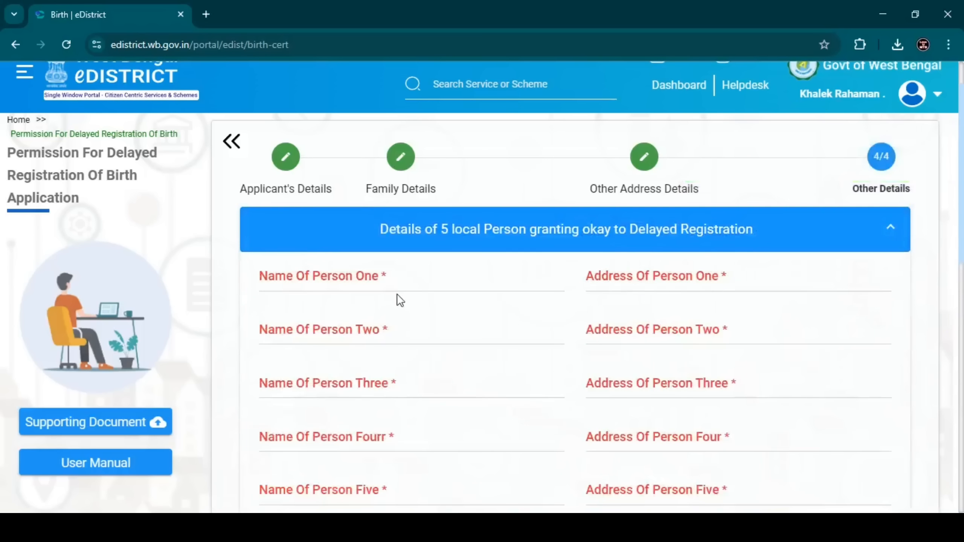
click(384, 285)
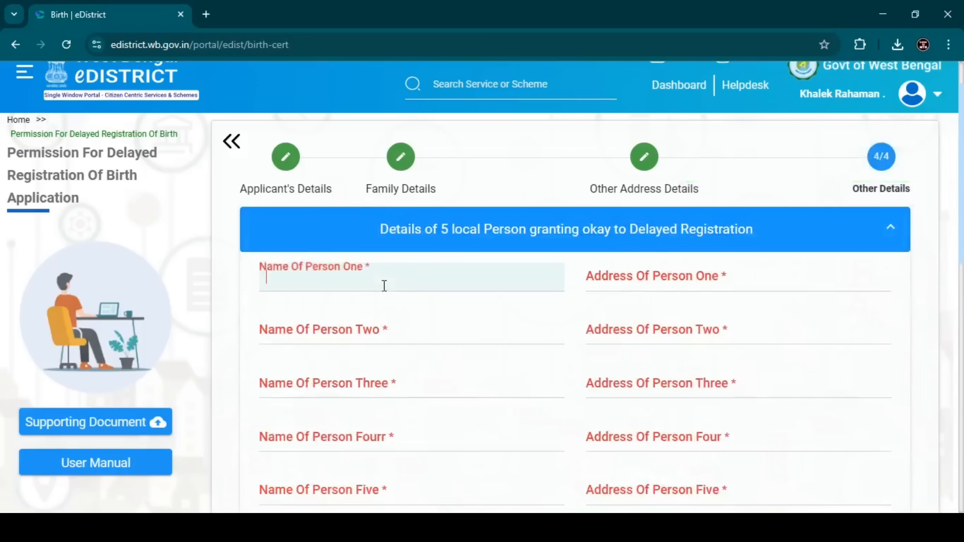
click(615, 277)
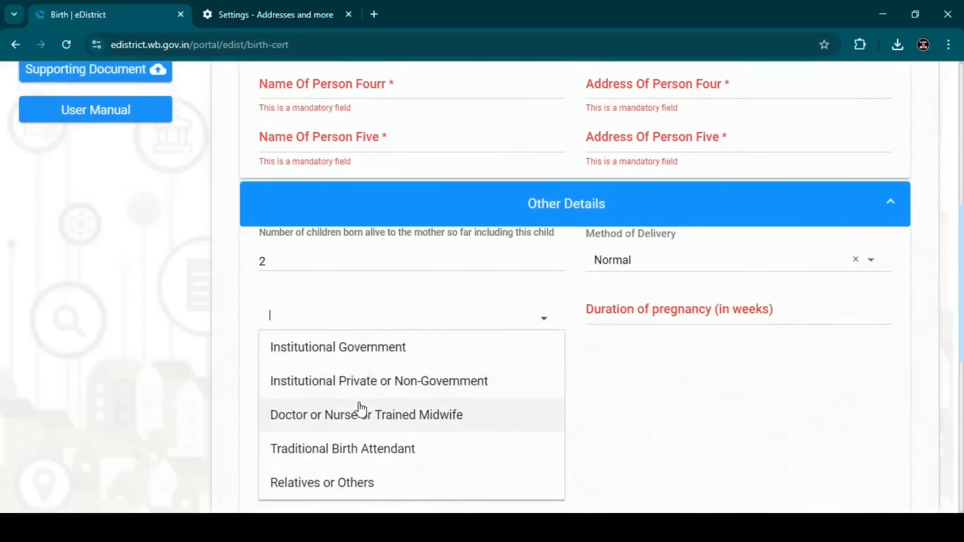
Step: Set the type of attention at delivery to Doctor or Nurse or Trained Midwife and the pregnancy duration to 40 weeks, and save the details
click(361, 414)
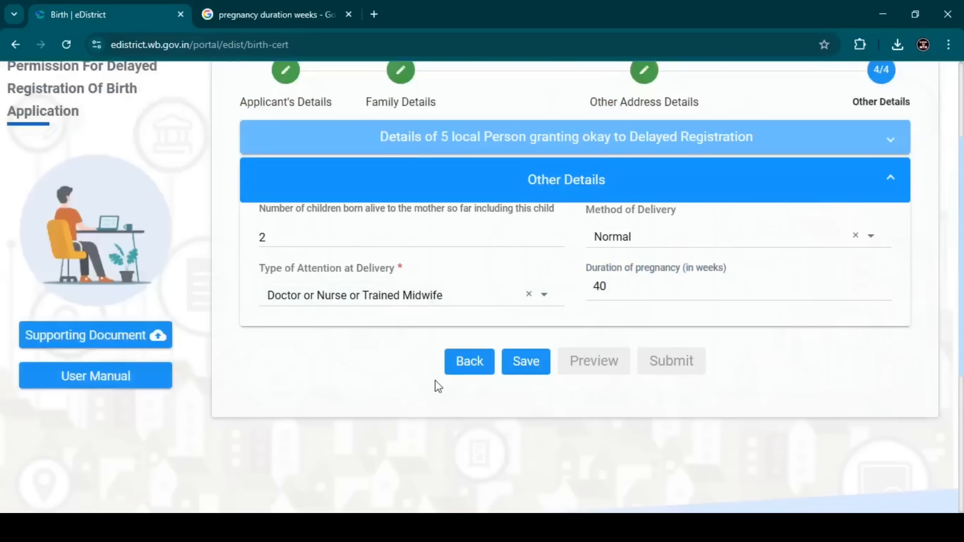
click(525, 362)
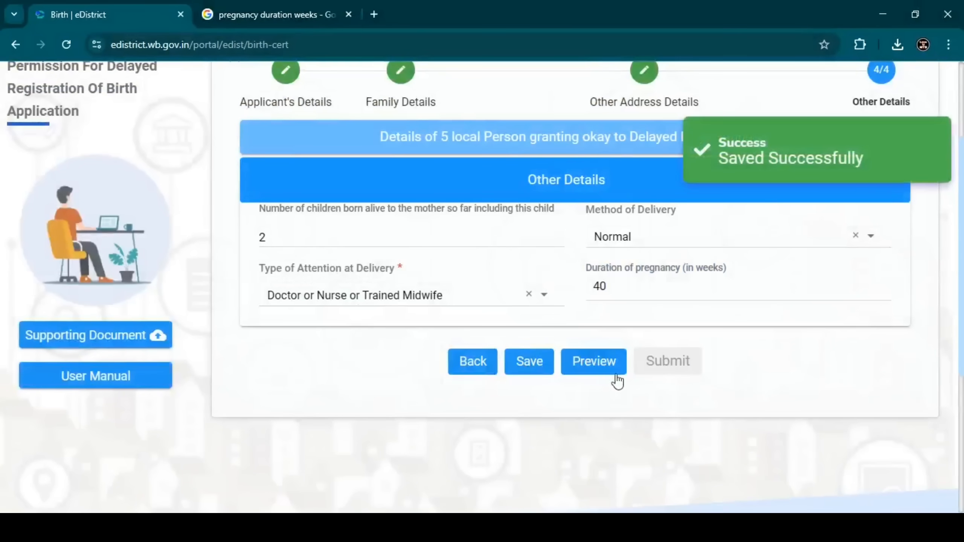
Step: Preview the completed application, read through its pages and close the preview
click(607, 368)
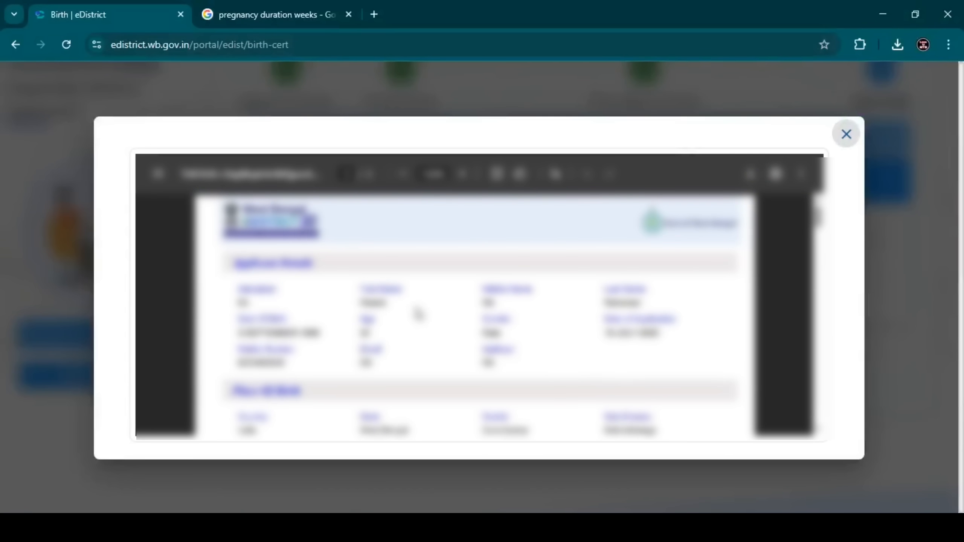
scroll(417, 314, down, 10)
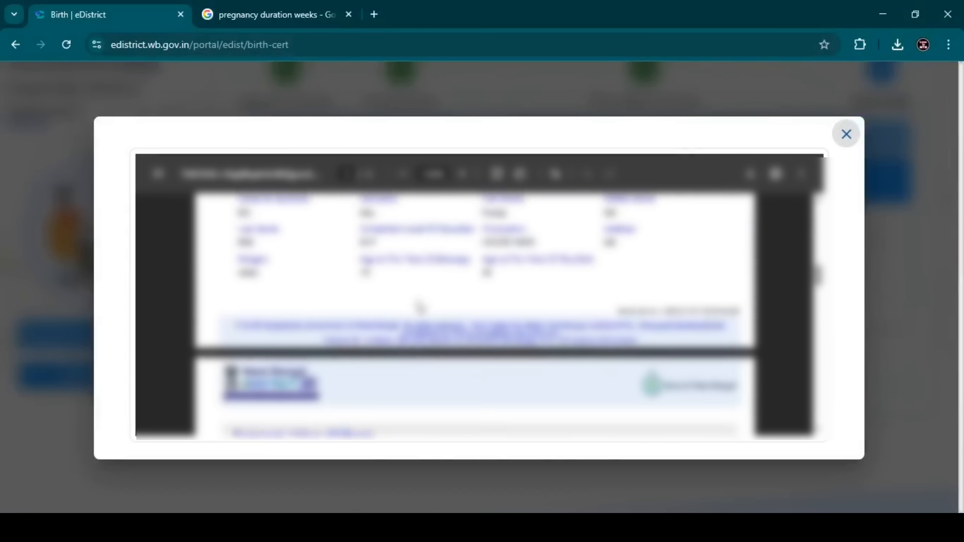
scroll(418, 303, down, 15)
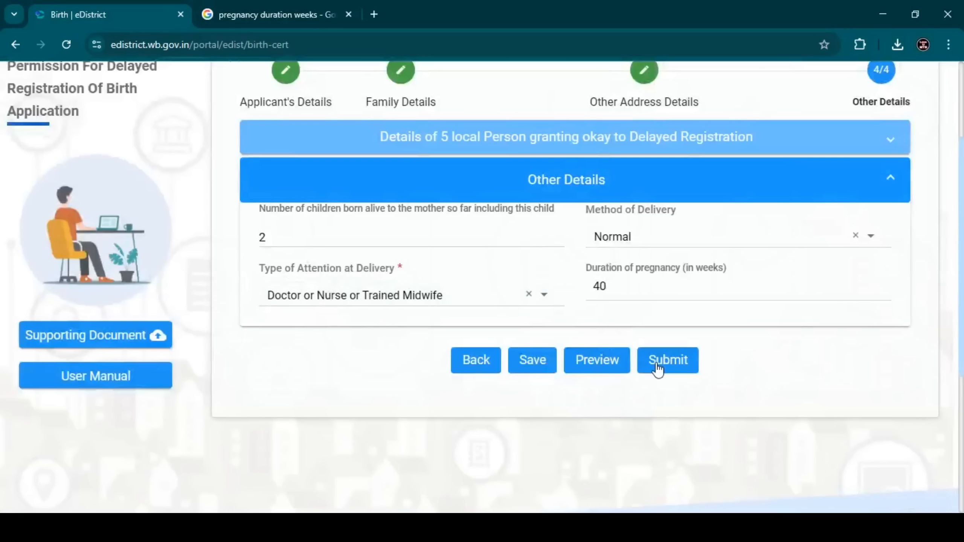
Step: Proceed to the supporting documents form and select Other Document for Other Relevant Documents
click(657, 368)
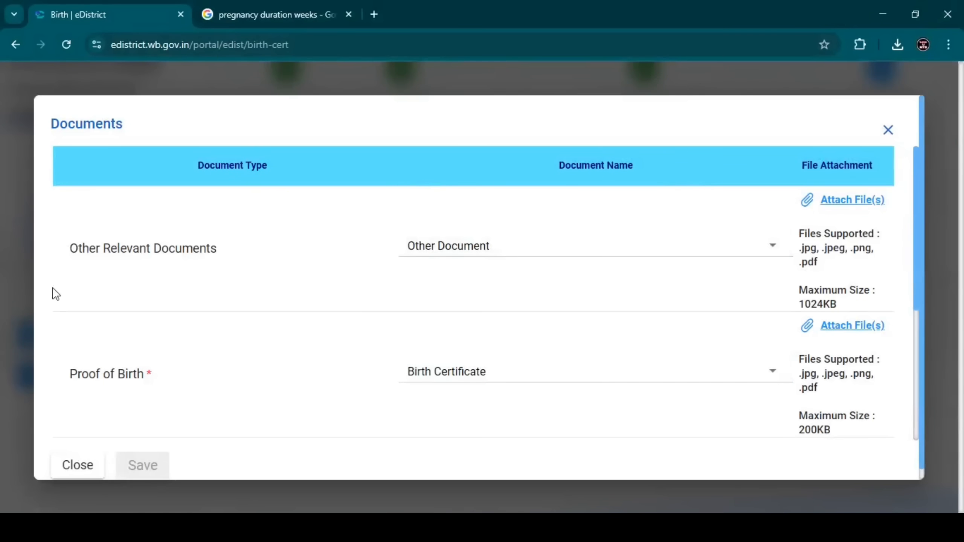
click(442, 248)
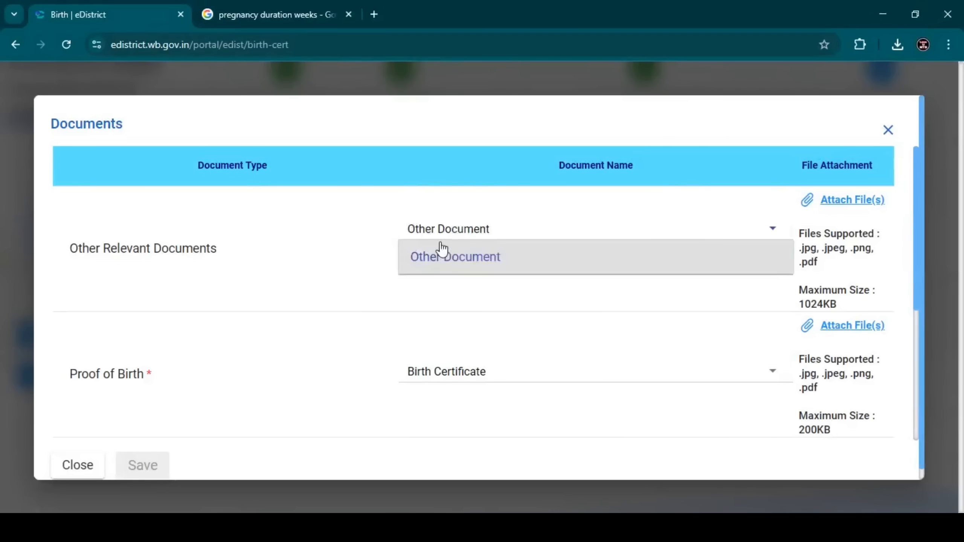
click(443, 250)
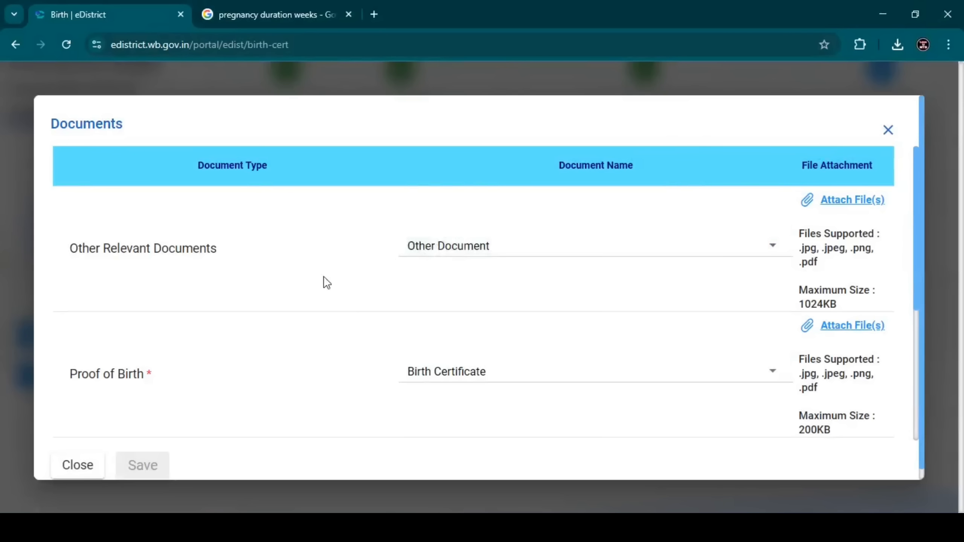
Step: Review the required supporting documents and examine the document options accepted as proof of birth
scroll(333, 267, down, 5)
scroll(334, 266, up, 2)
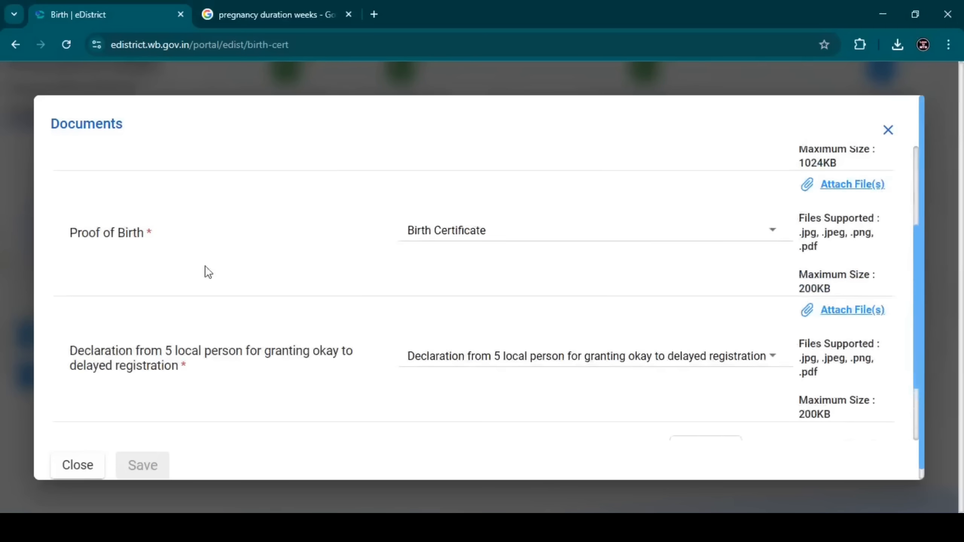
scroll(154, 243, up, 3)
scroll(337, 272, down, 3)
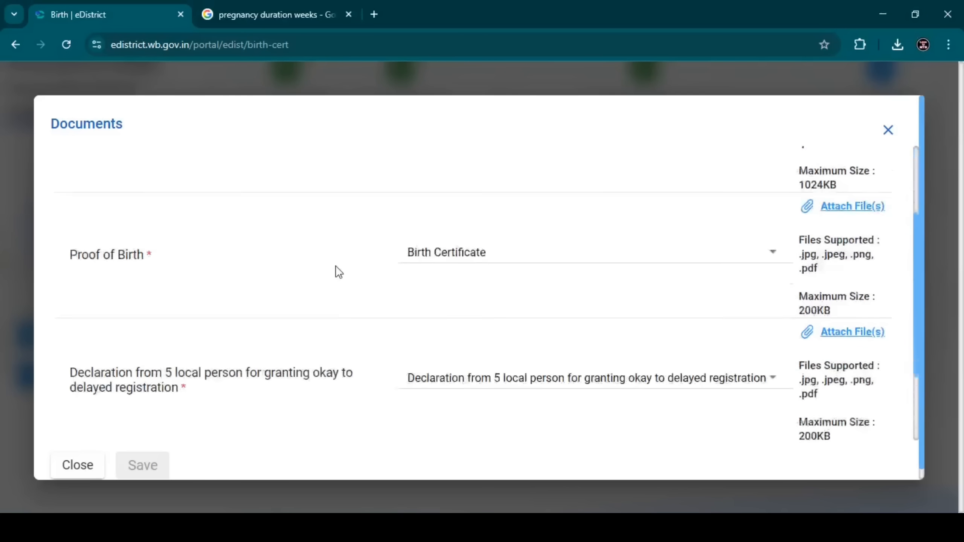
scroll(339, 272, down, 1)
drag(60, 237, 167, 239)
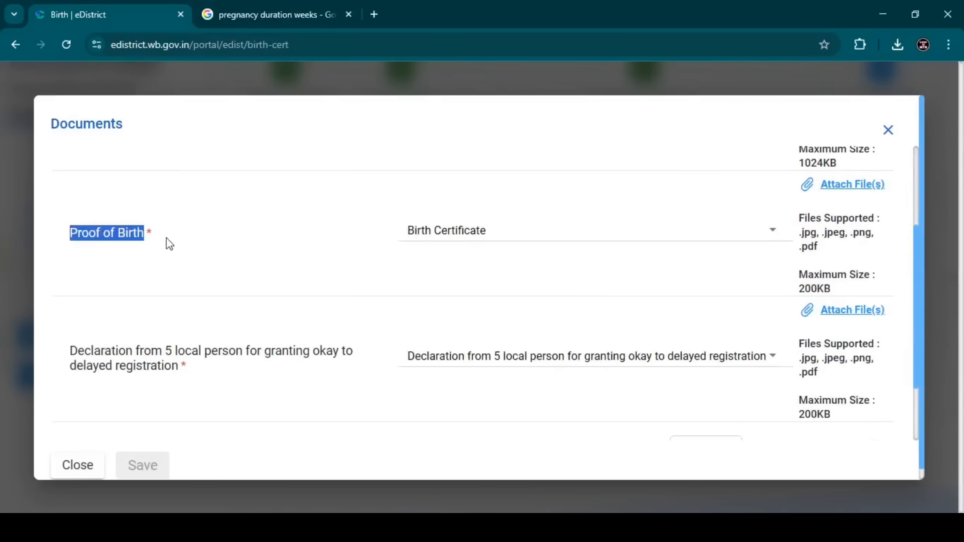
click(525, 232)
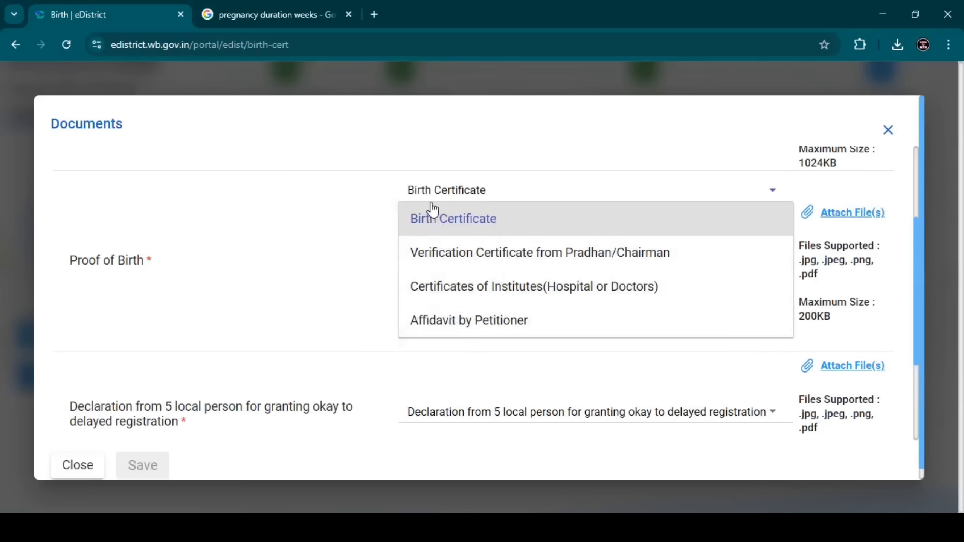
scroll(162, 395, down, 4)
scroll(163, 391, up, 4)
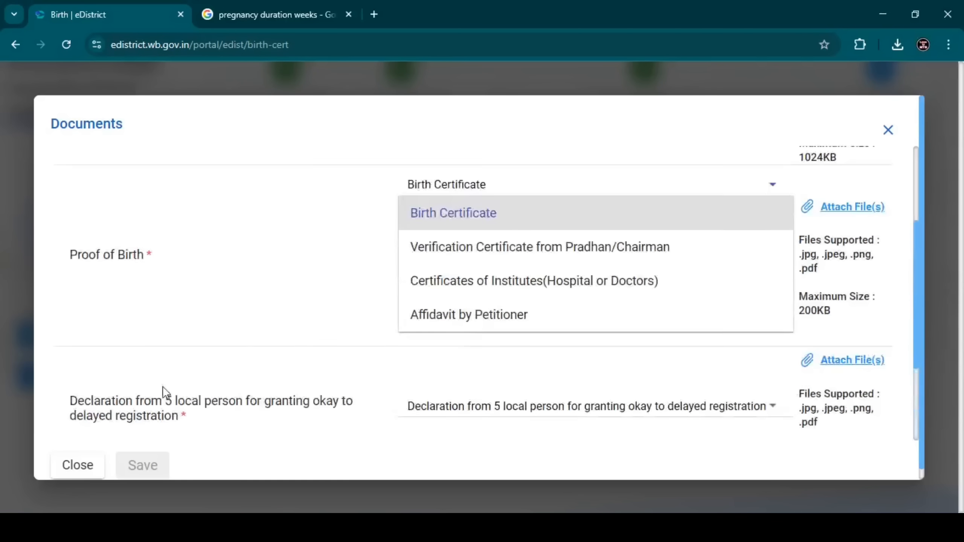
scroll(163, 388, up, 3)
click(165, 393)
scroll(165, 393, down, 4)
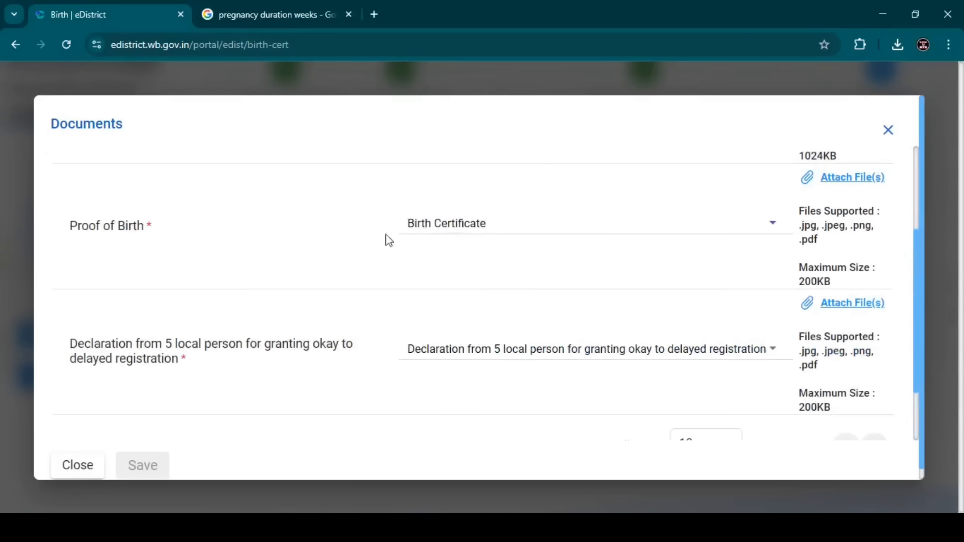
Step: Choose Verification Certificate from Pradhan/Chairman as the proof of birth document
click(446, 224)
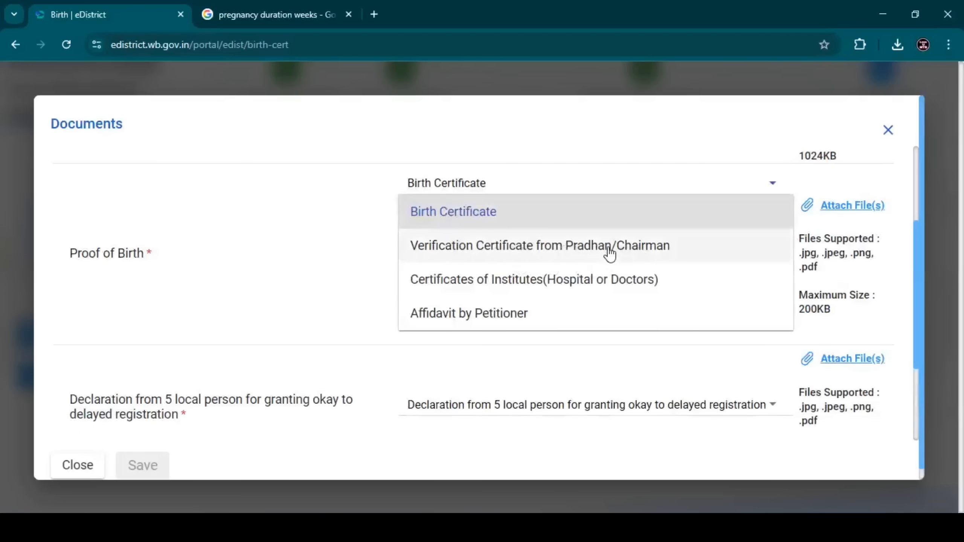
click(588, 246)
click(580, 228)
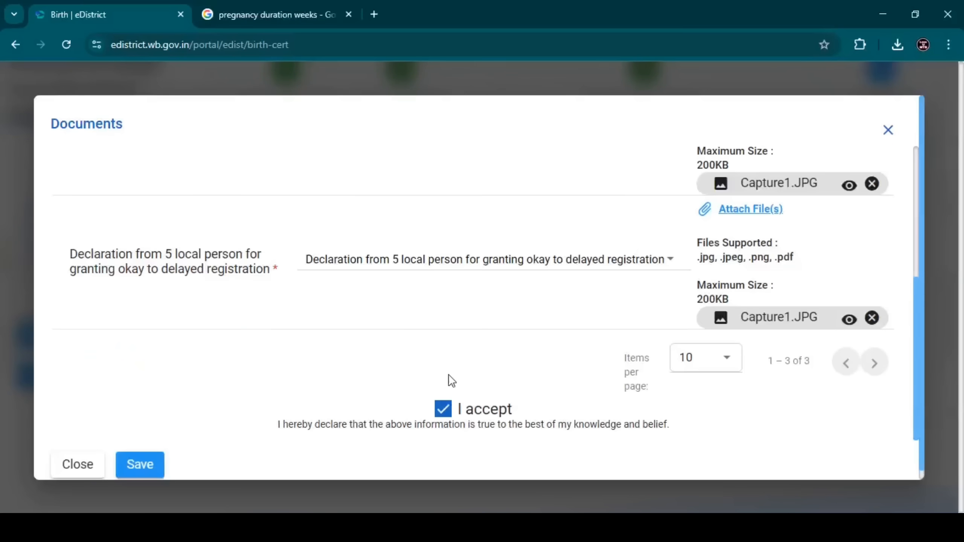
Step: Save the attached supporting documents with the declaration accepted, and submit the application
click(140, 464)
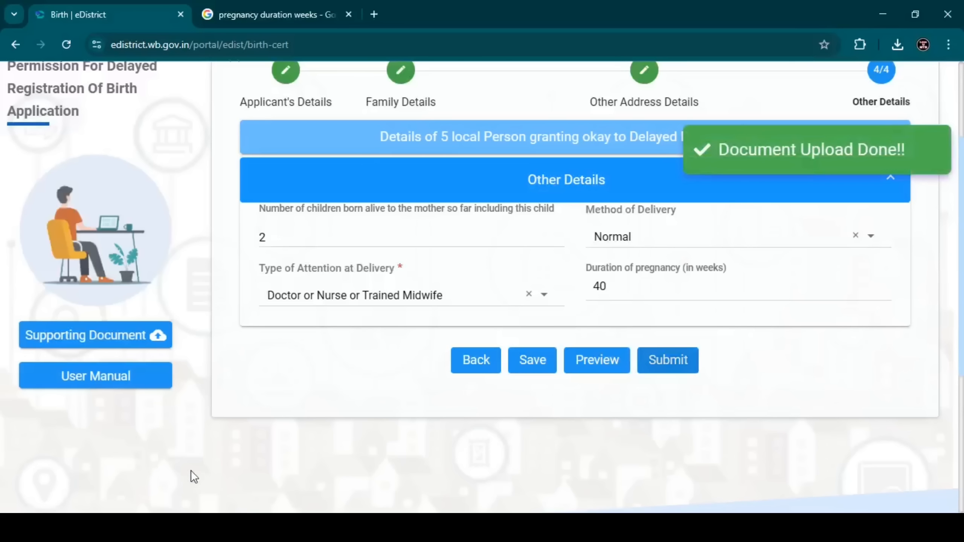
click(665, 368)
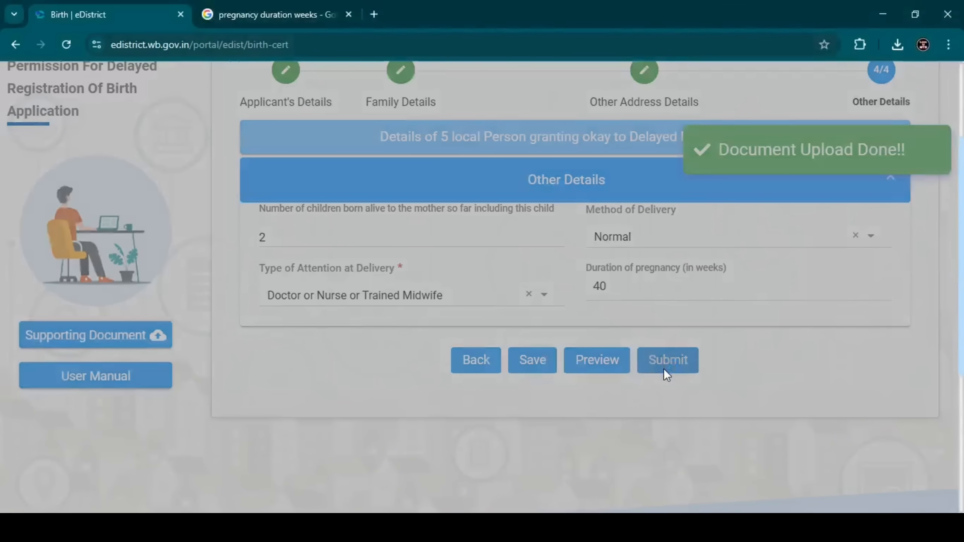